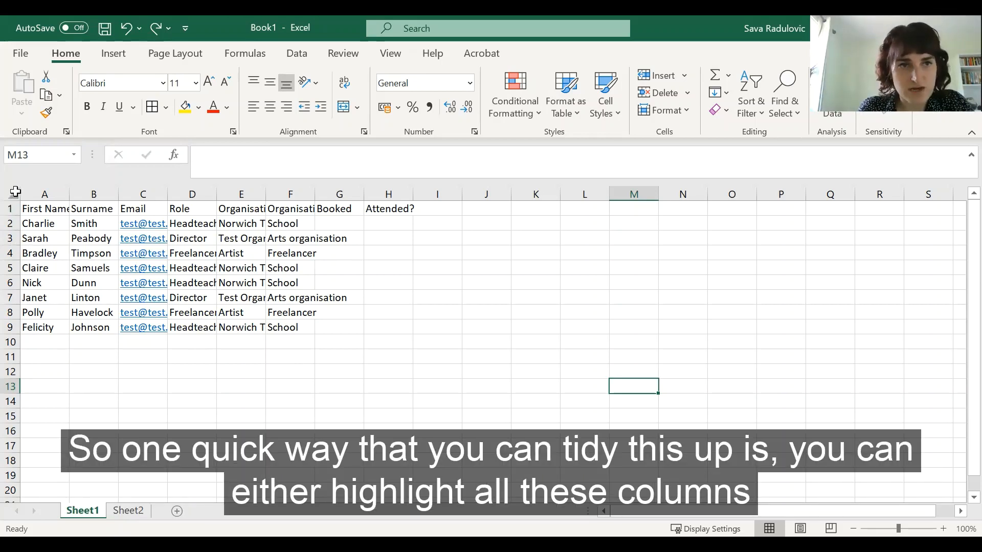
Step: Select the whole sheet and autofit the width of every column to its contents
left_click_drag(43, 193, 149, 190)
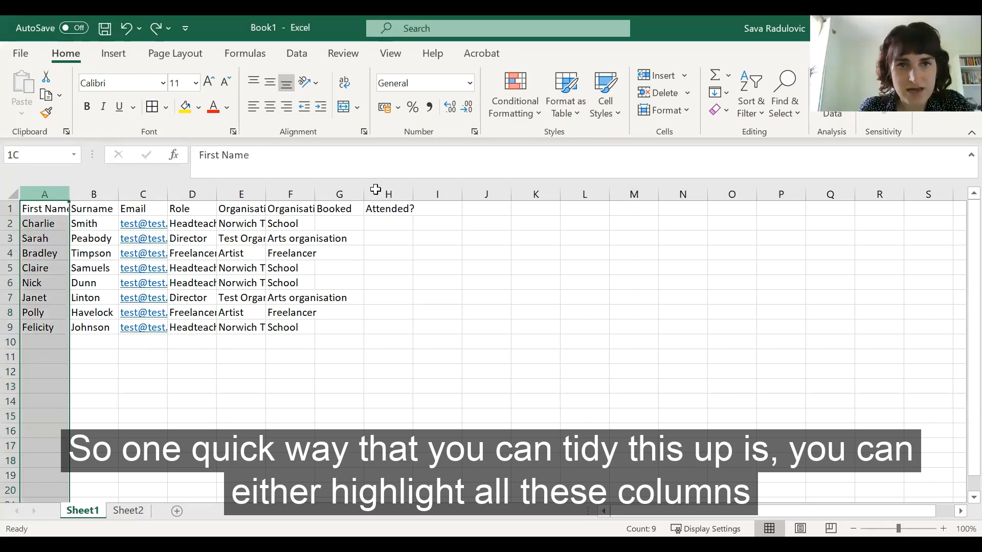
left_click_drag(376, 190, 407, 190)
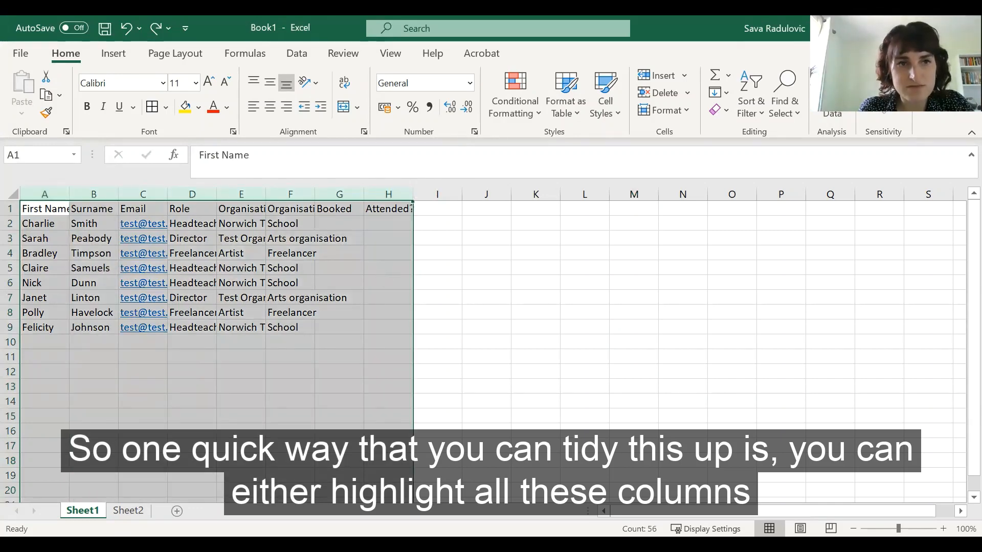
left_click(10, 194)
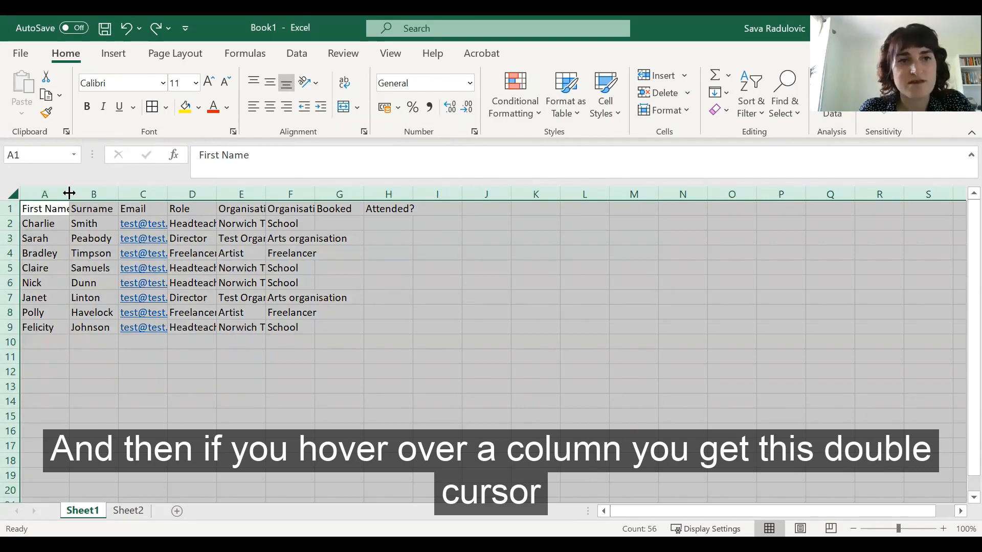
double_click(69, 193)
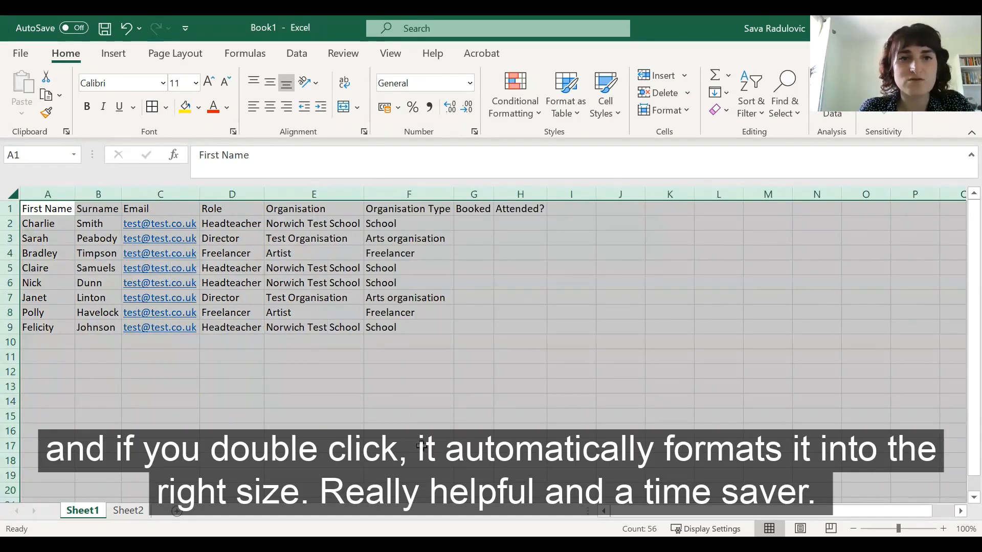
left_click(441, 403)
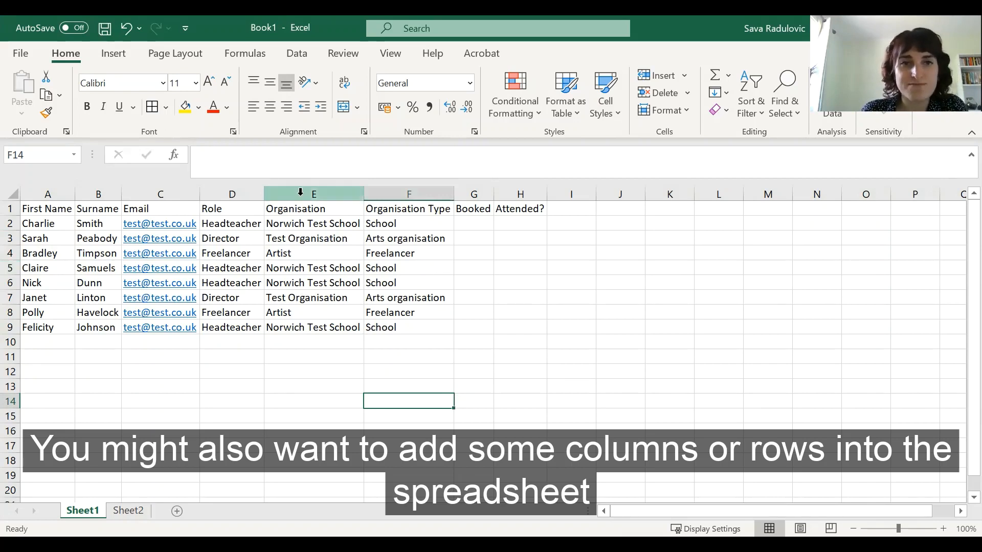
Step: Insert a blank column before the Organisation column
left_click(322, 192)
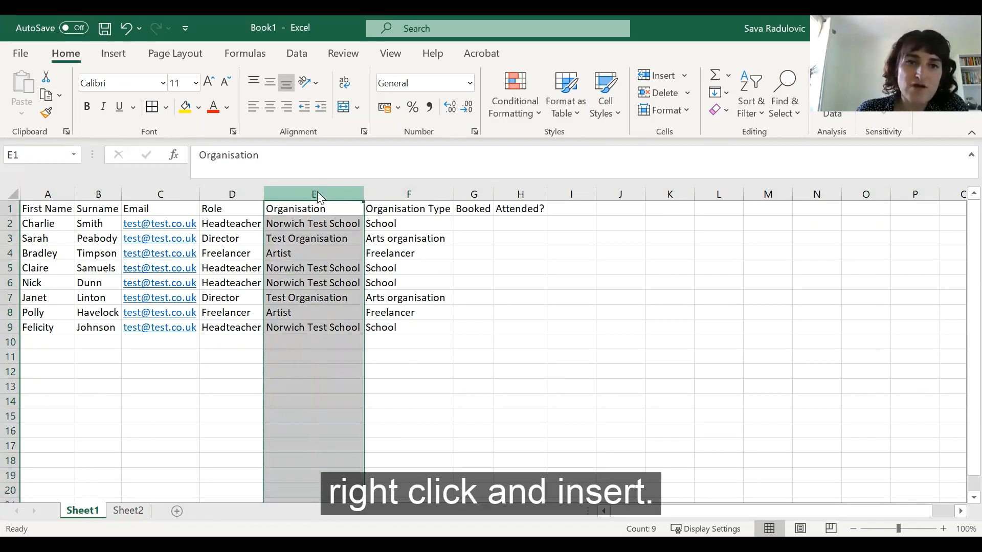
right_click(318, 193)
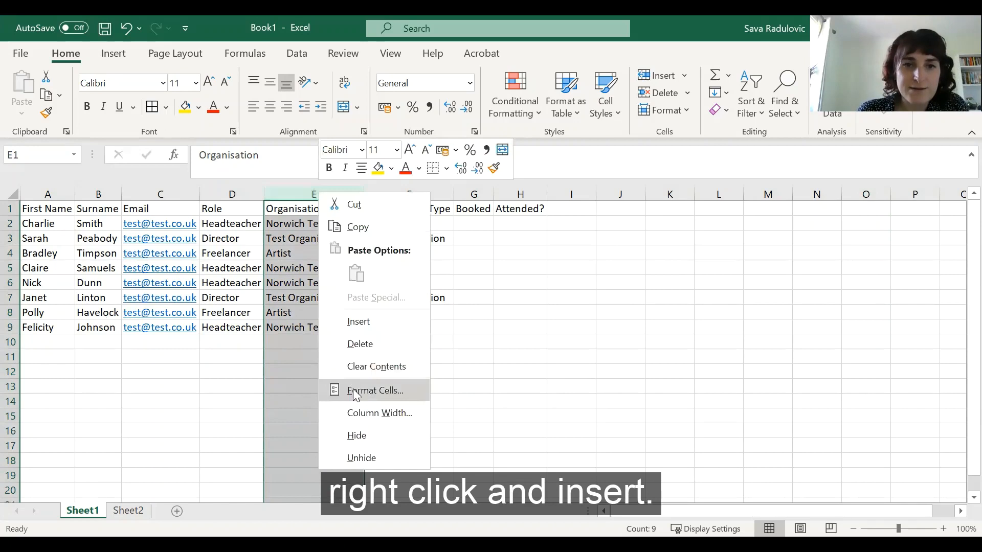
left_click(369, 323)
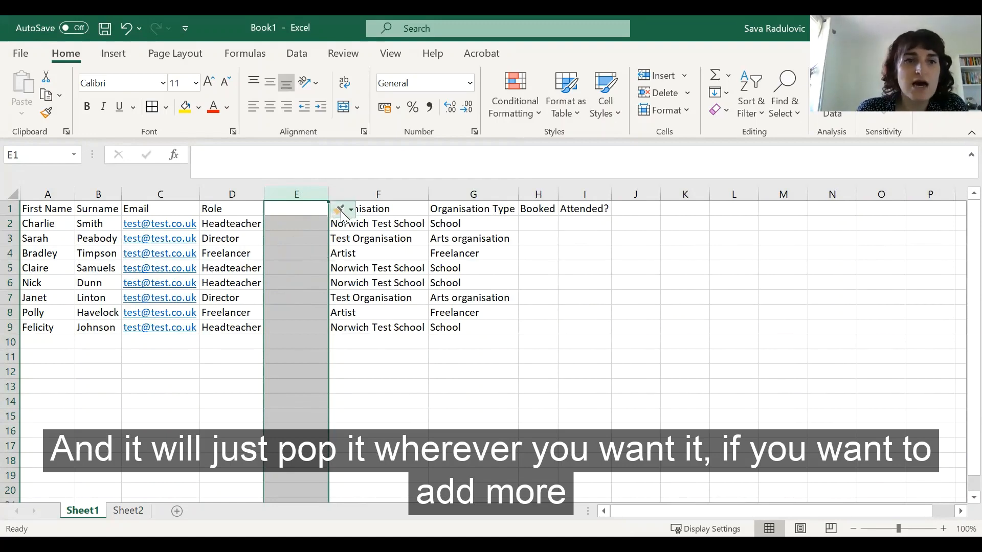
Step: Insert three blank columns in place of columns D to F, before the Role column
left_click(374, 269)
left_click(375, 193)
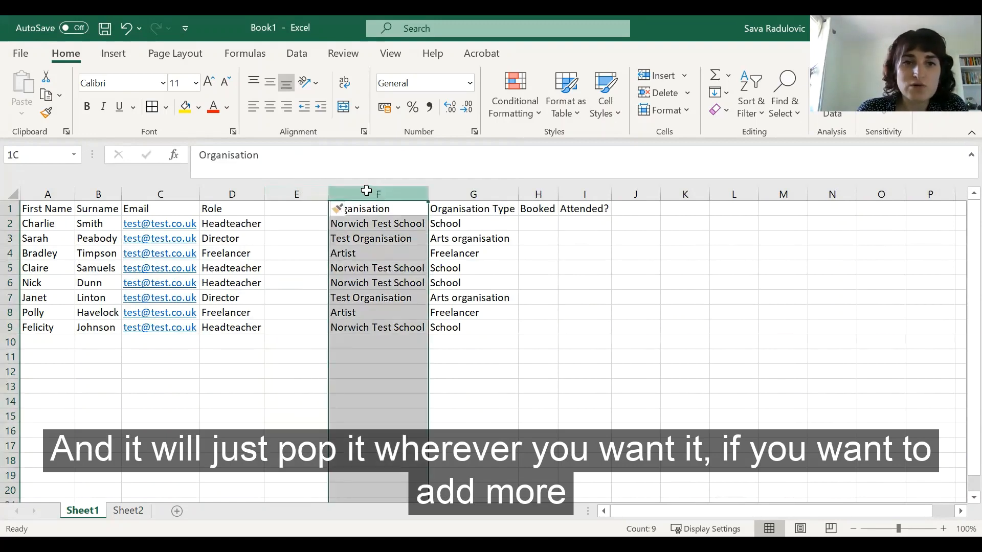
left_click_drag(330, 193, 240, 194)
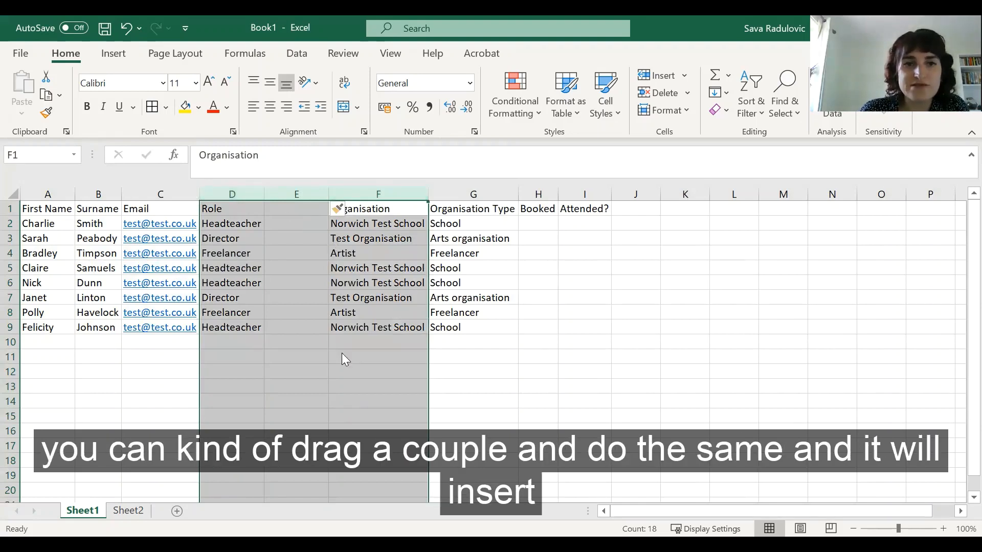
key("ctrl+shift+plus")
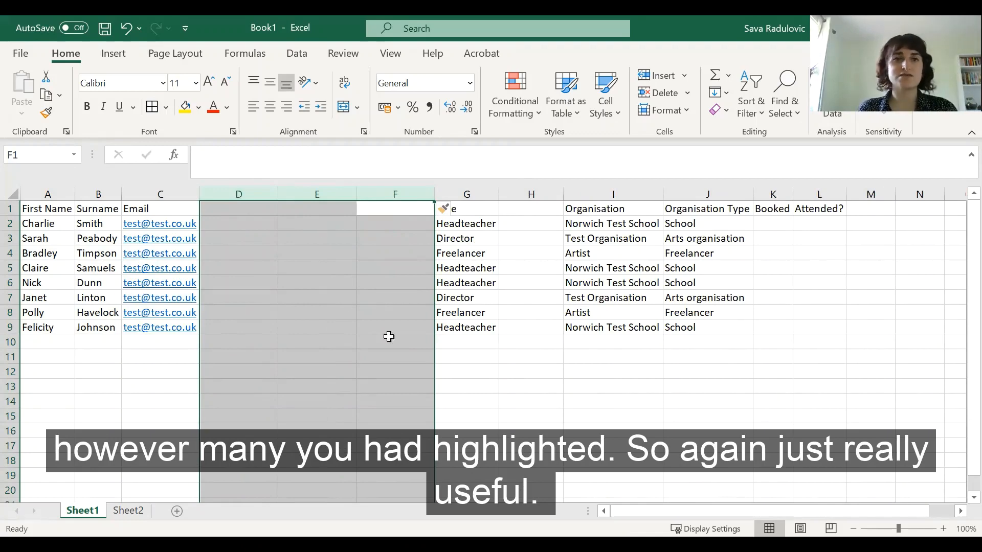
Step: Undo both column insertions
left_click(488, 386)
key("ctrl+z")
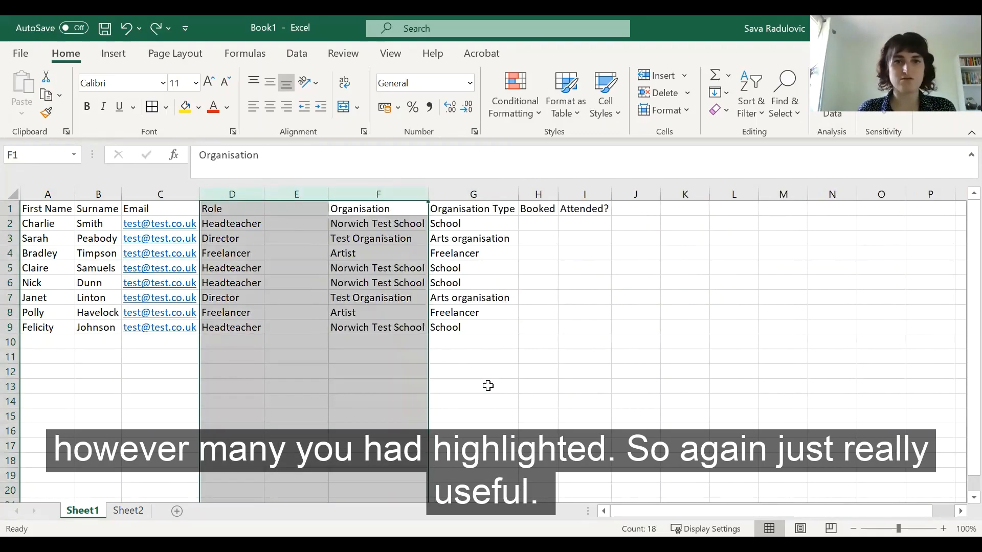
key("ctrl+z")
left_click(436, 384)
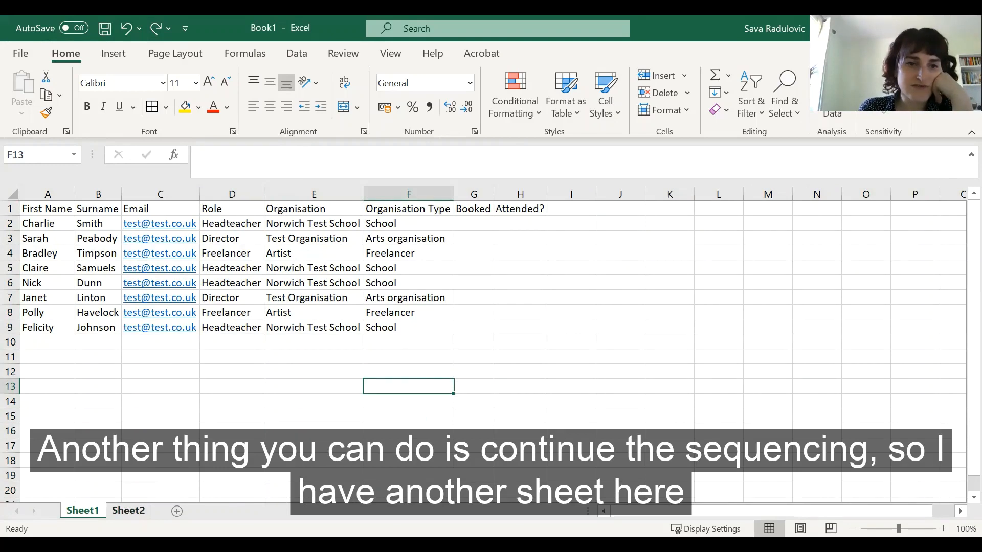
Step: On Sheet2, extend the January to April month headers across row 1 as a series up to September
left_click(129, 510)
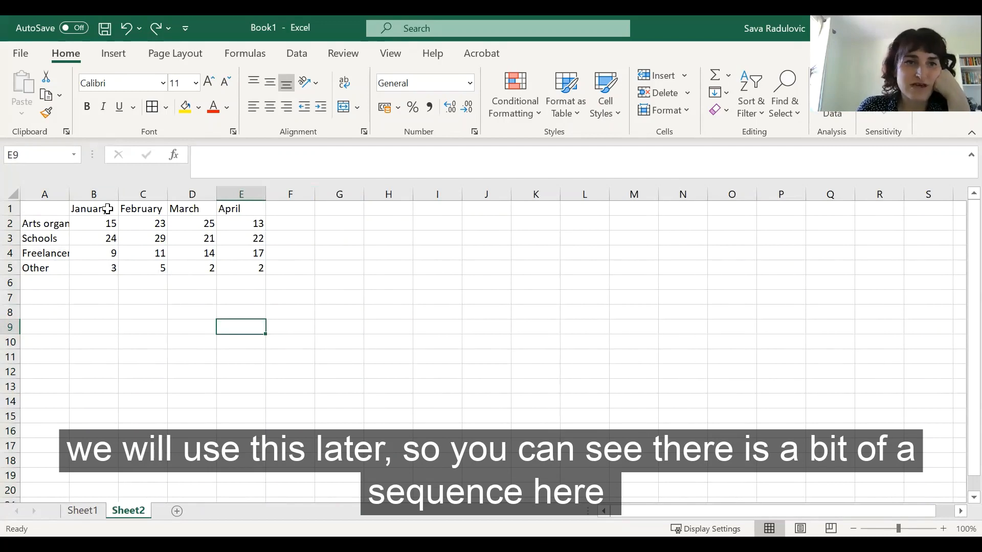
left_click_drag(100, 206, 261, 212)
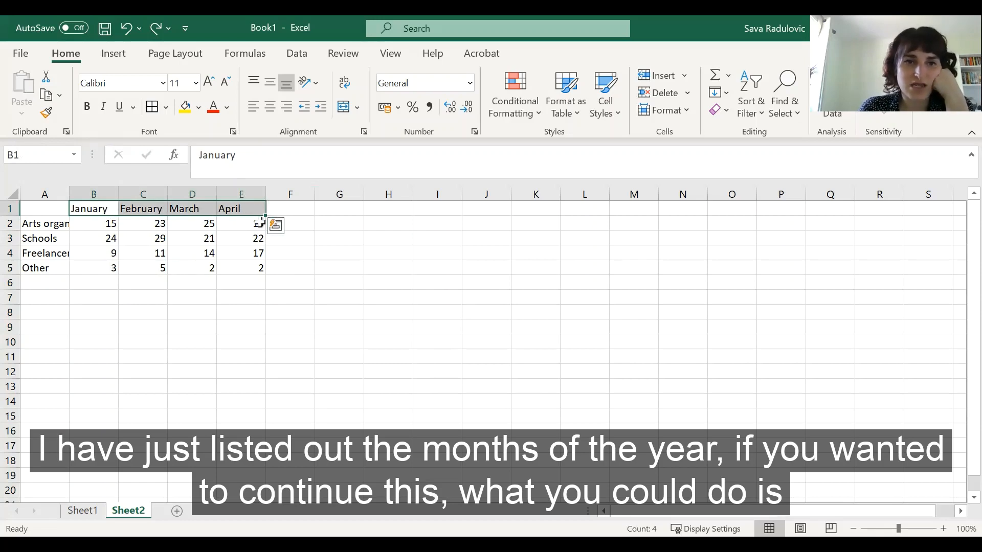
left_click_drag(267, 218, 350, 216)
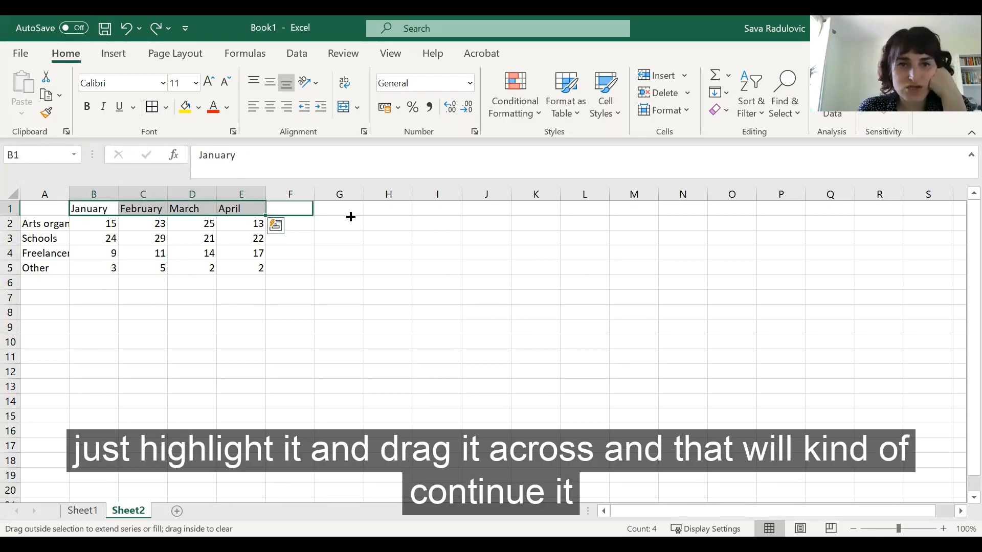
left_click_drag(517, 213, 516, 210)
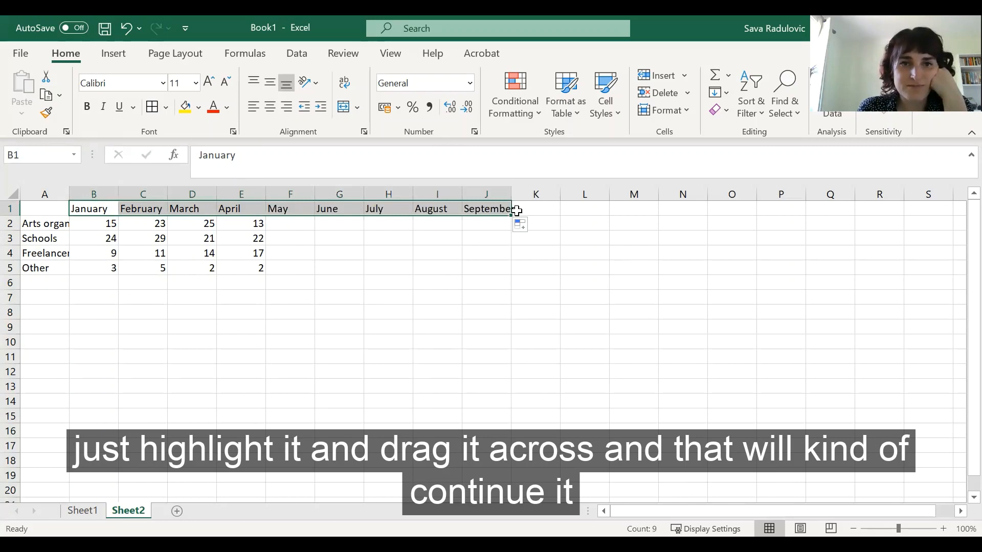
Step: Clear the filled months from cells F1 to J1
left_click(476, 228)
left_click_drag(486, 209, 296, 214)
key("Delete")
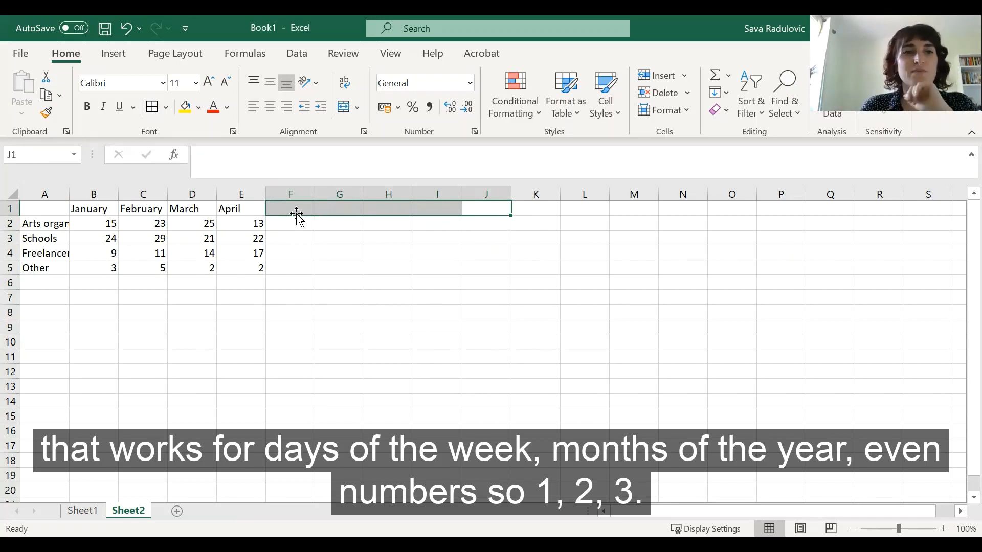
left_click(280, 253)
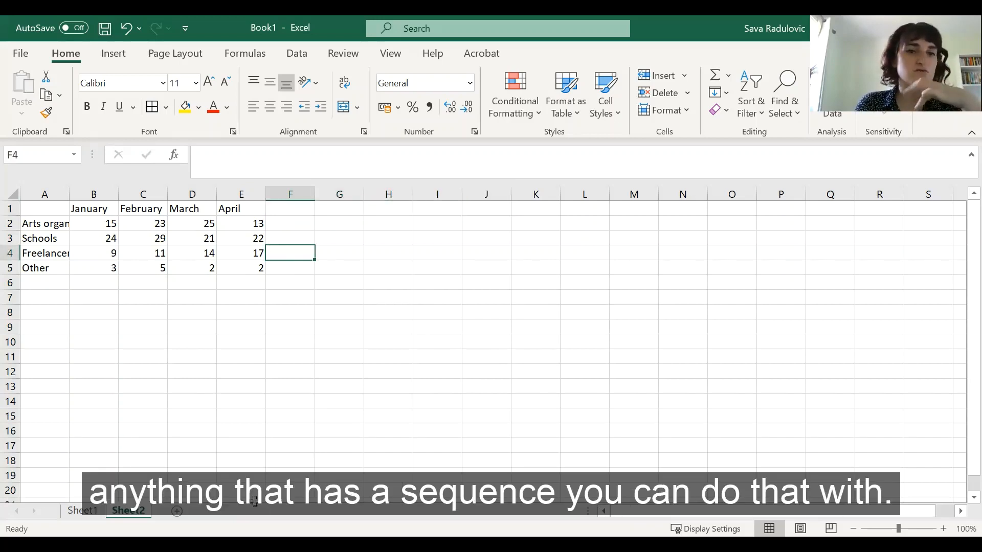
Step: Return to Sheet1 and give the First Name header cell a yellow fill and bold text
left_click(82, 510)
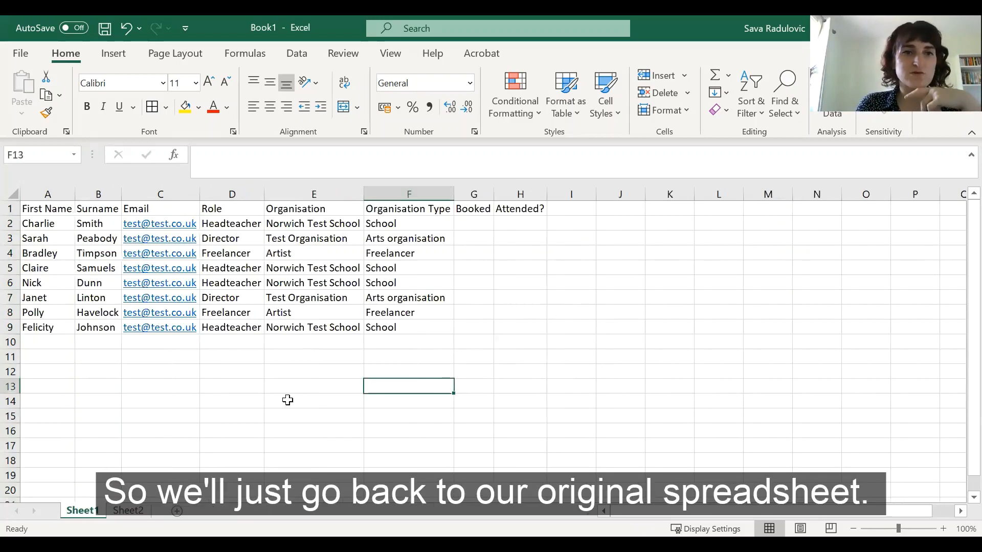
left_click(243, 418)
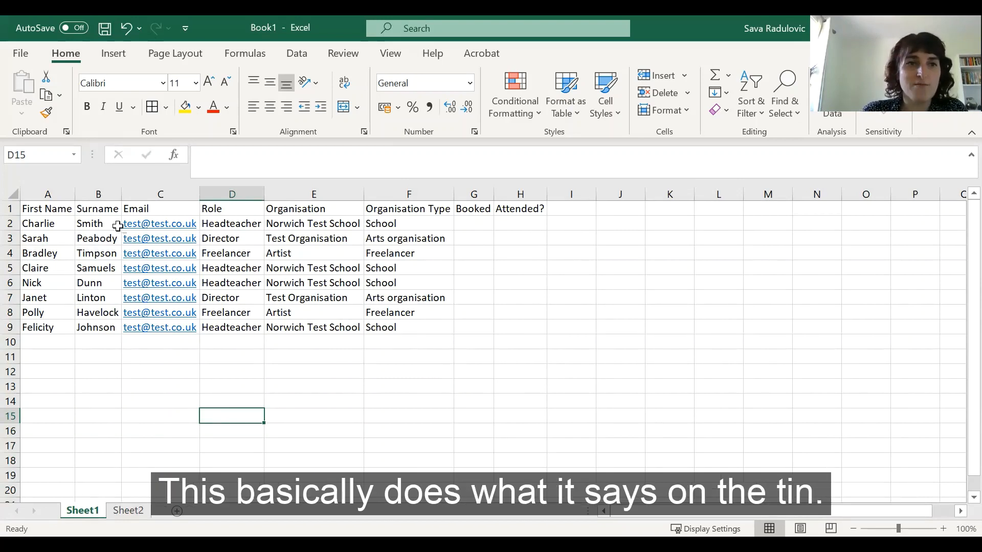
left_click(43, 211)
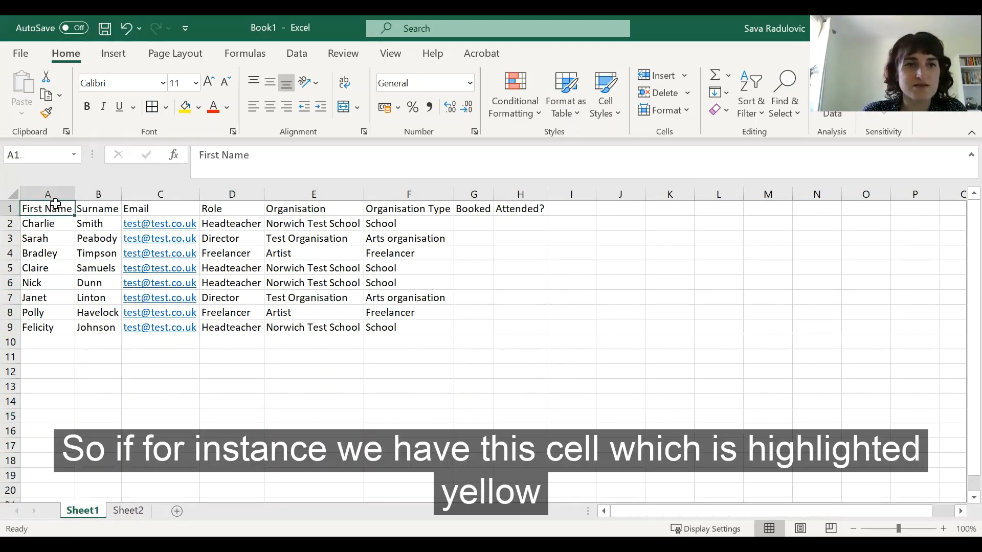
left_click(185, 107)
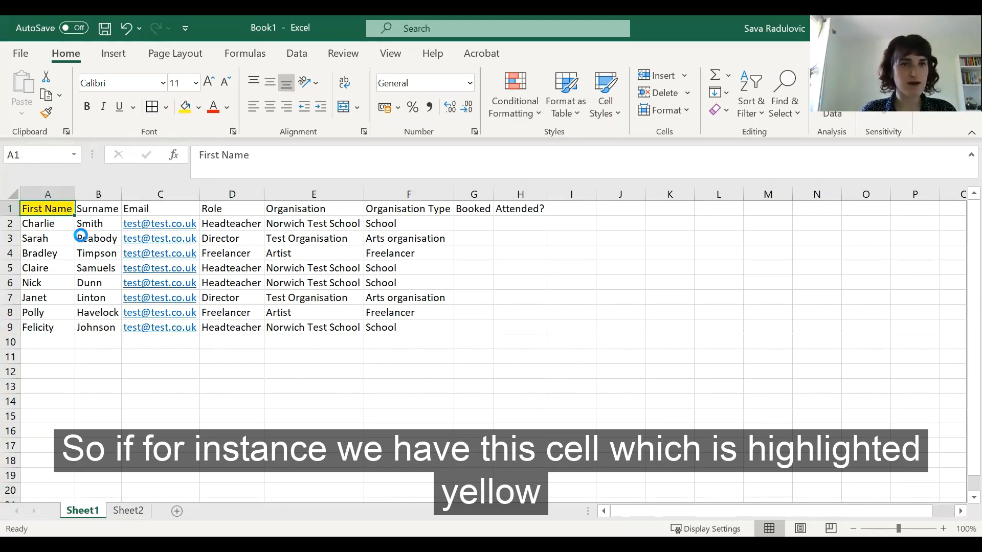
key("ctrl+b")
Step: Copy the First Name header's formatting onto the Surname header with Format Painter
left_click(107, 343)
left_click(116, 367)
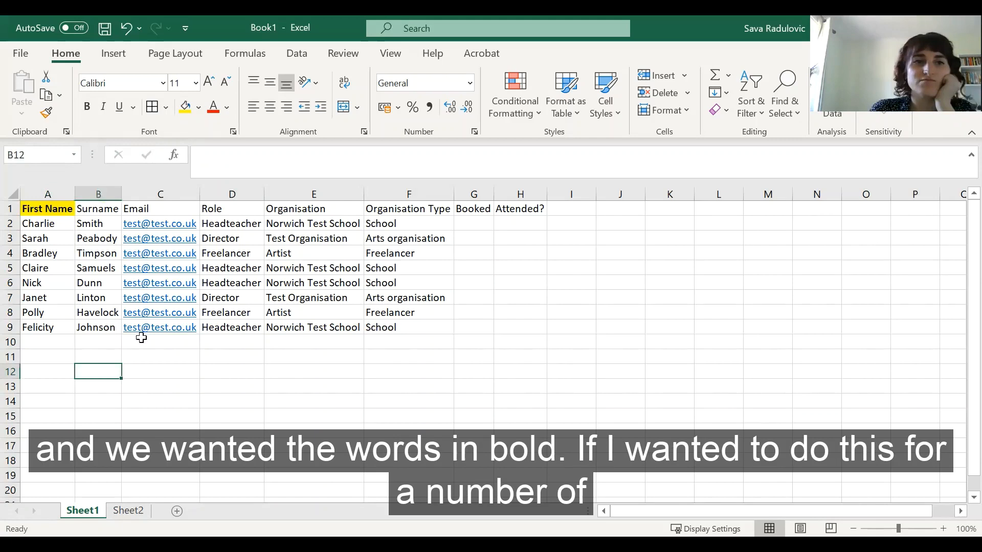
left_click(46, 209)
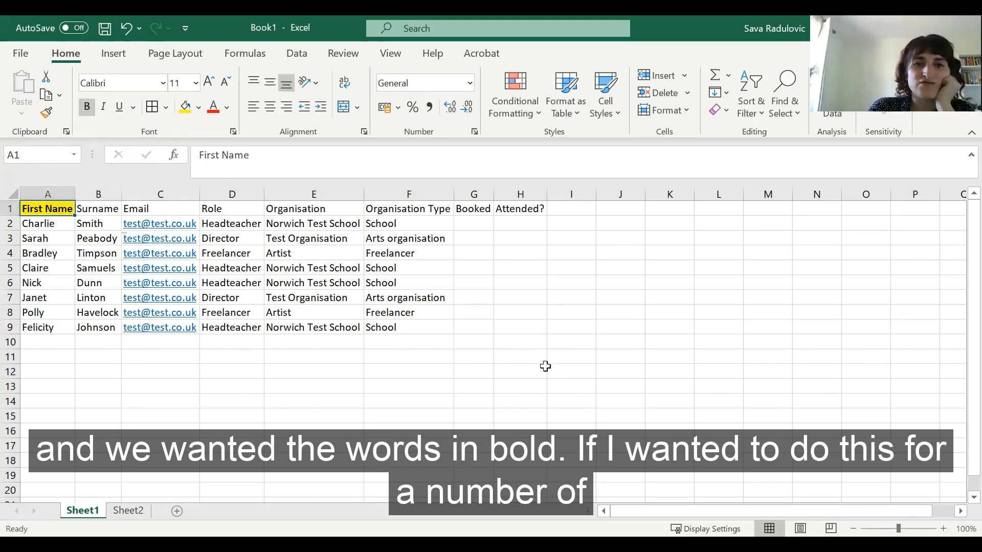
left_click(47, 116)
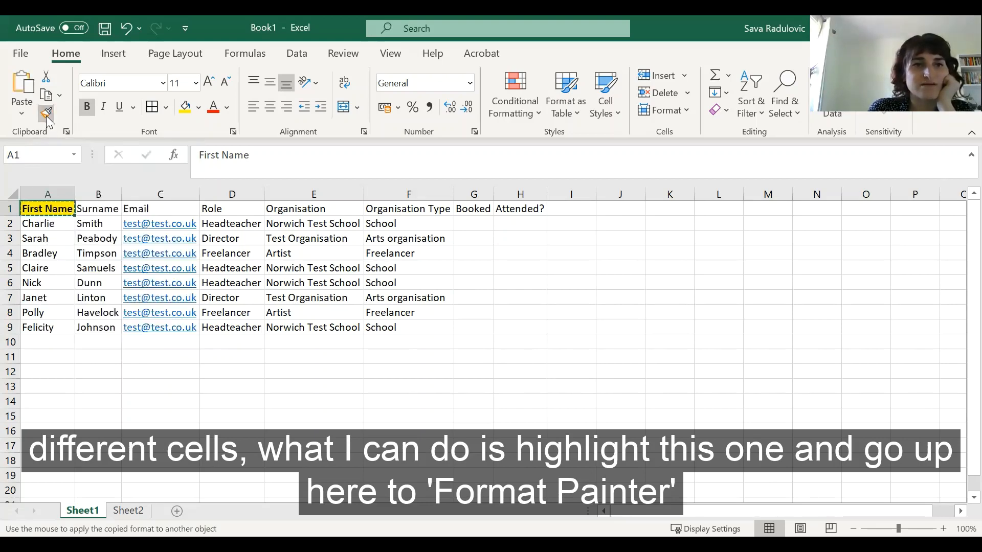
left_click(111, 209)
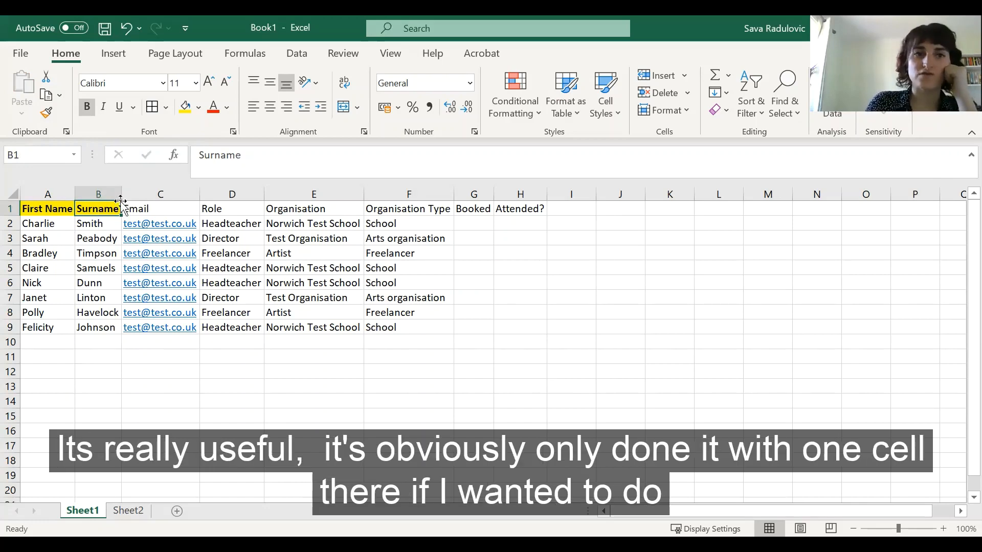
left_click(182, 403)
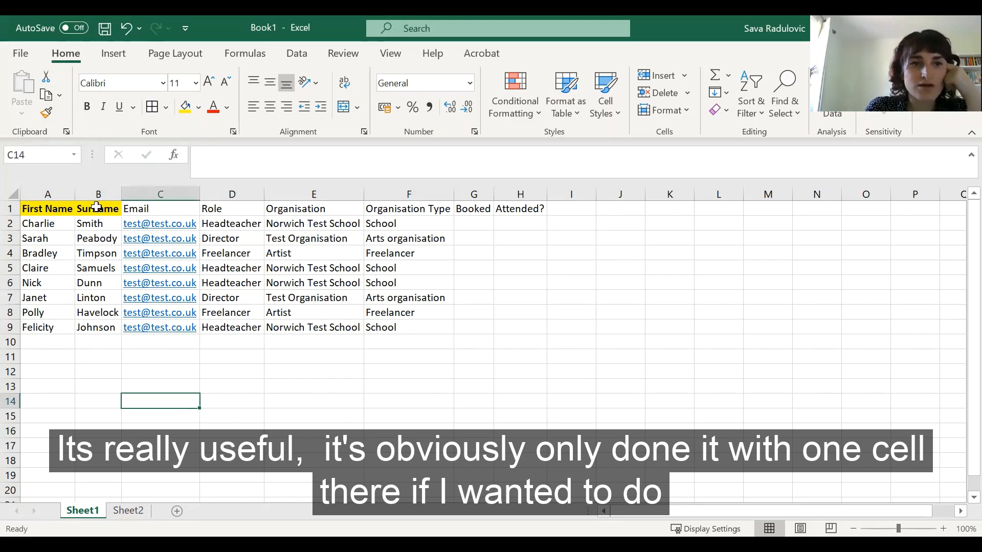
Step: Lock Format Painter on the Surname header and apply its formatting to the headers Email through Attended?
left_click(97, 207)
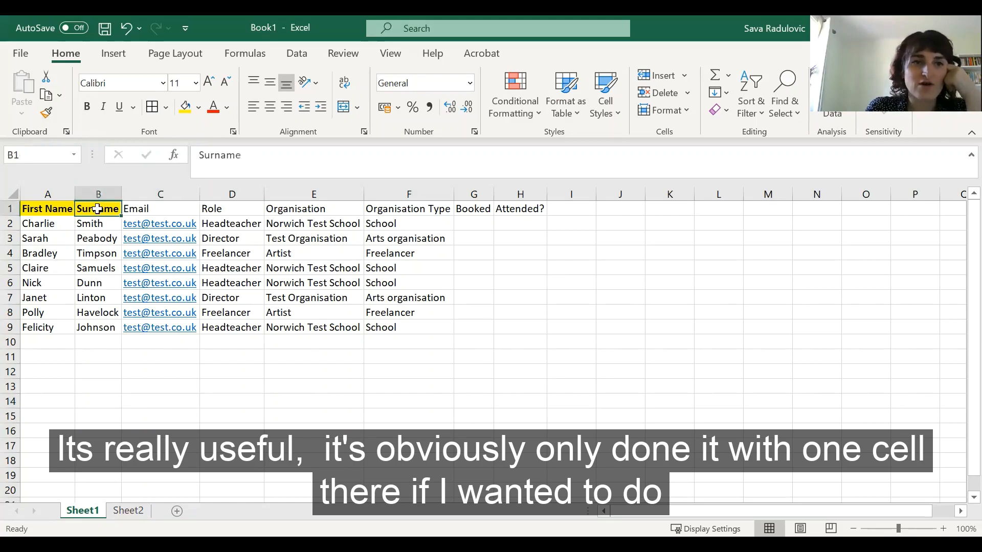
left_click(46, 113)
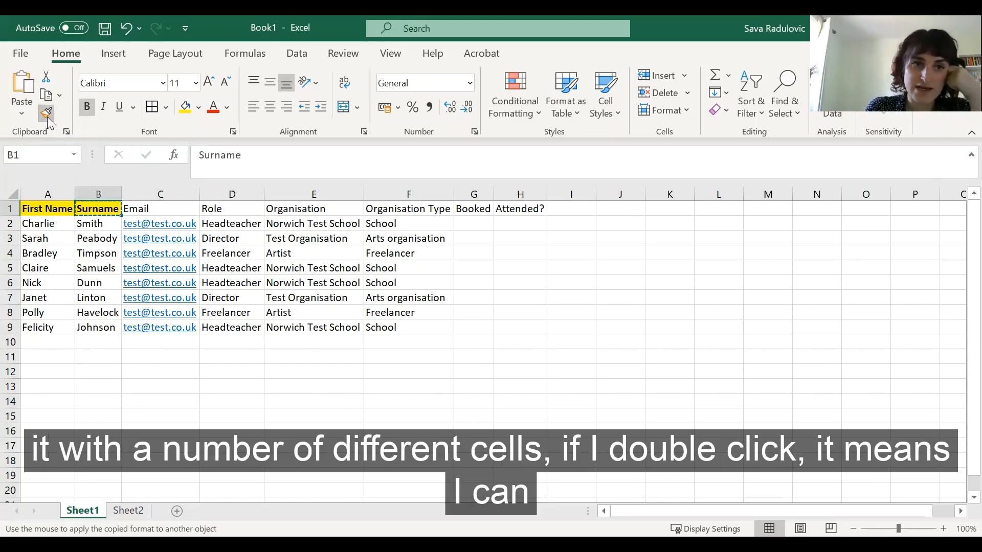
left_click(163, 208)
left_click(232, 208)
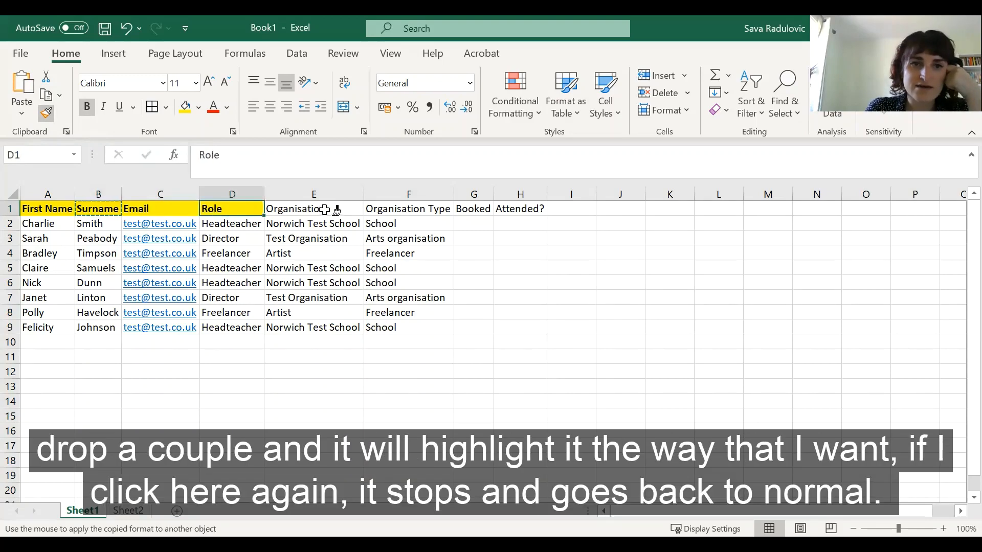
left_click(325, 210)
left_click(419, 209)
left_click(479, 208)
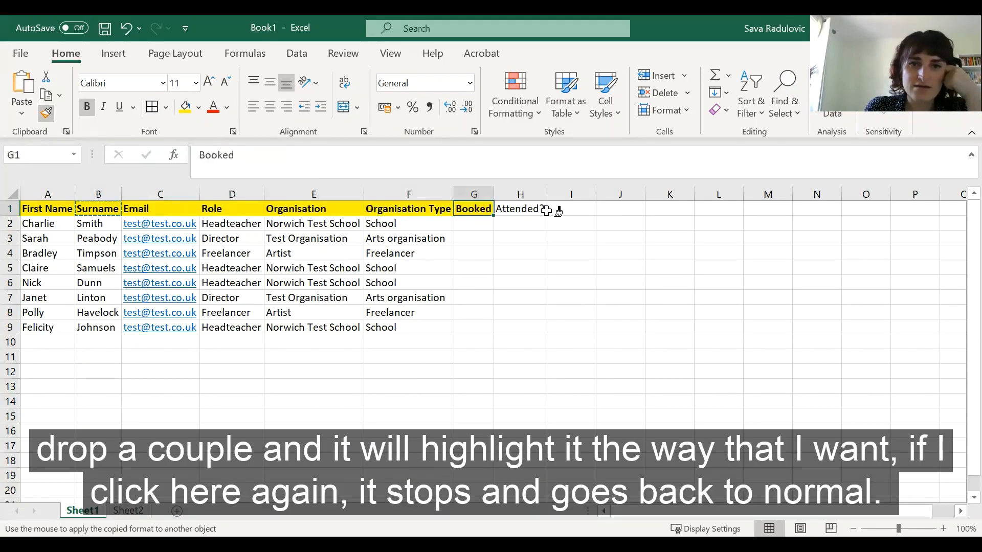
left_click(546, 209)
Step: Paint the same formatting onto cells E5 to F8, then turn Format Painter off
left_click_drag(293, 265, 406, 317)
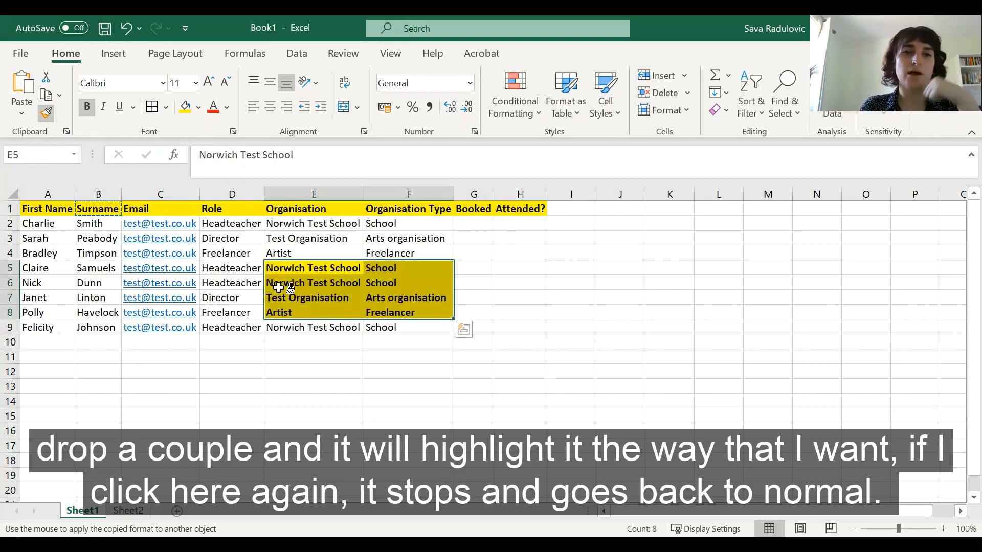
left_click(47, 113)
left_click(230, 325)
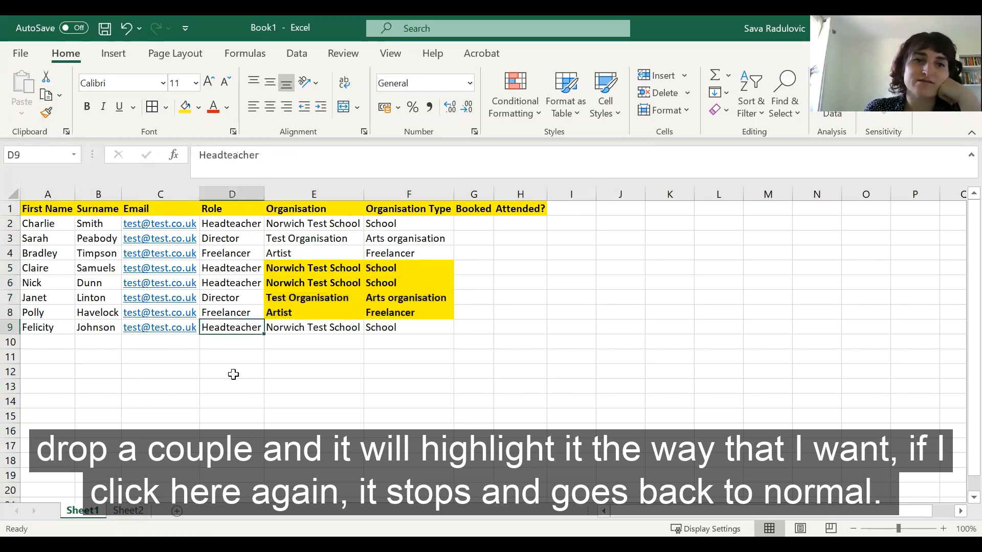
left_click_drag(227, 258, 233, 299)
left_click(238, 253)
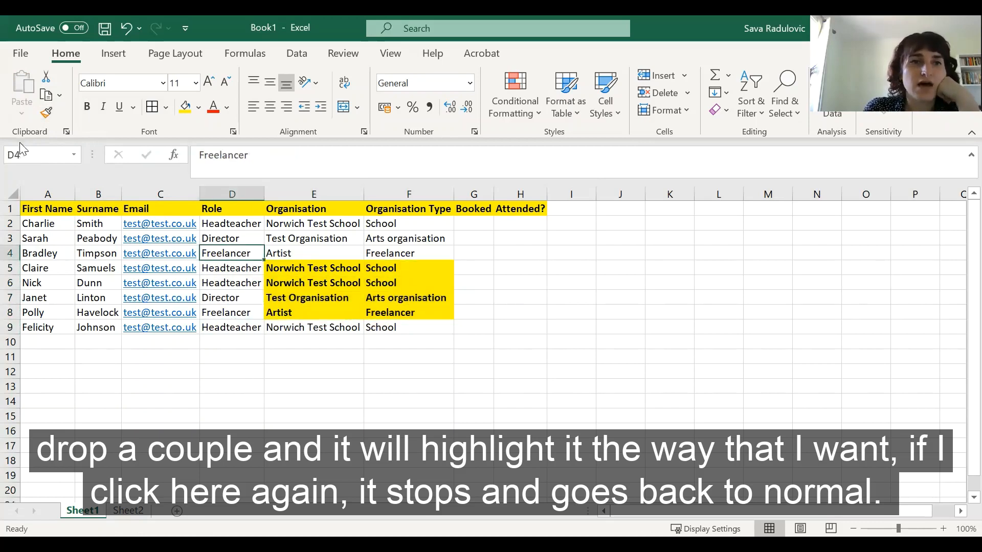
Step: Use Format Painter to copy the plain formatting of cell D4 over cells D4 to F9, removing the yellow highlight
left_click(46, 114)
left_click_drag(246, 252, 430, 330)
left_click(498, 385)
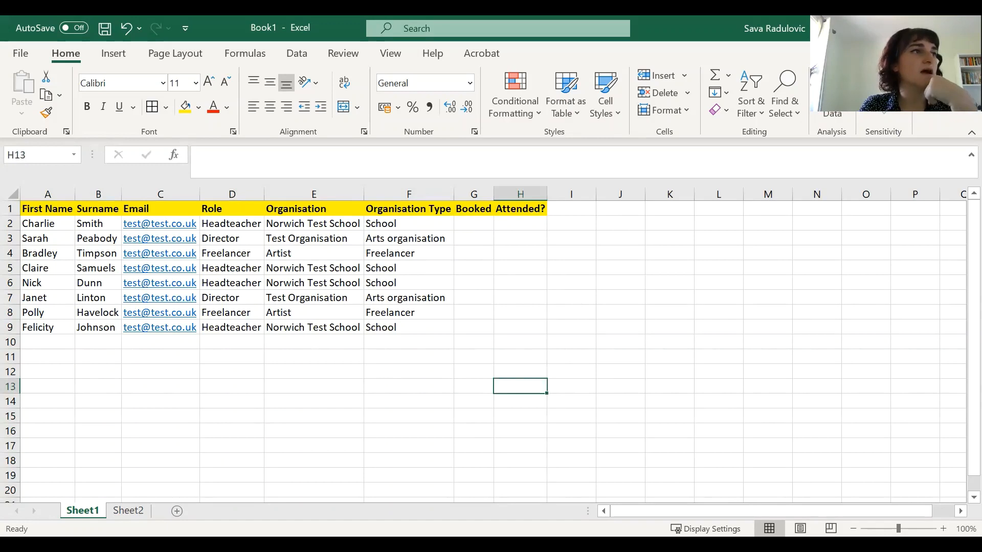
left_click(331, 311)
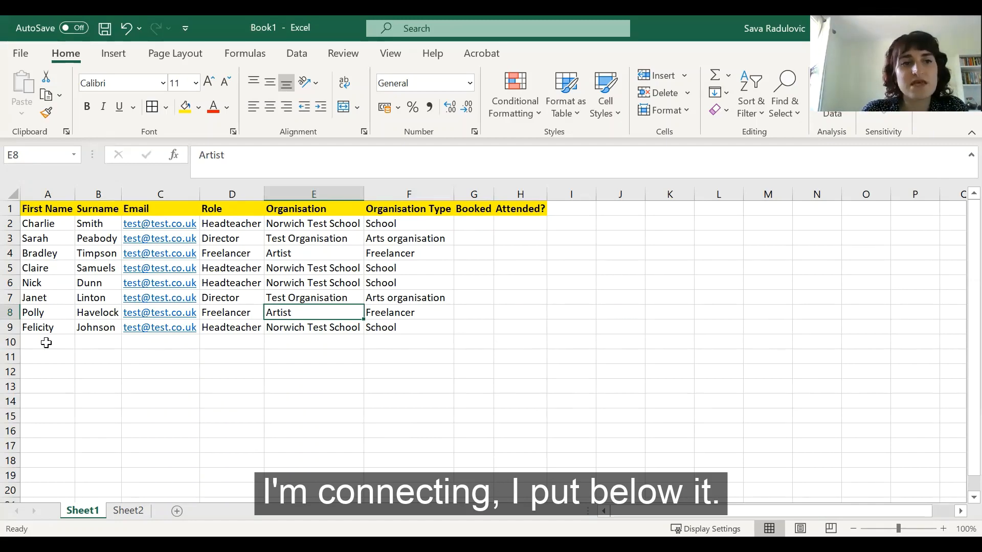
scroll(46, 432, "down", 10)
scroll(48, 425, "up", 10)
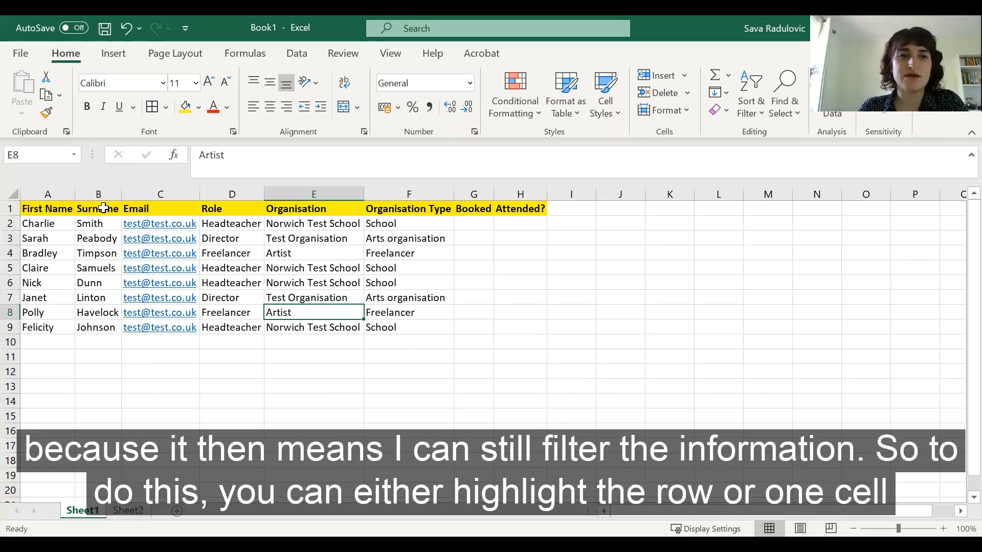
Step: Select the header row and turn on filtering so each header gets a filter button
left_click(43, 206)
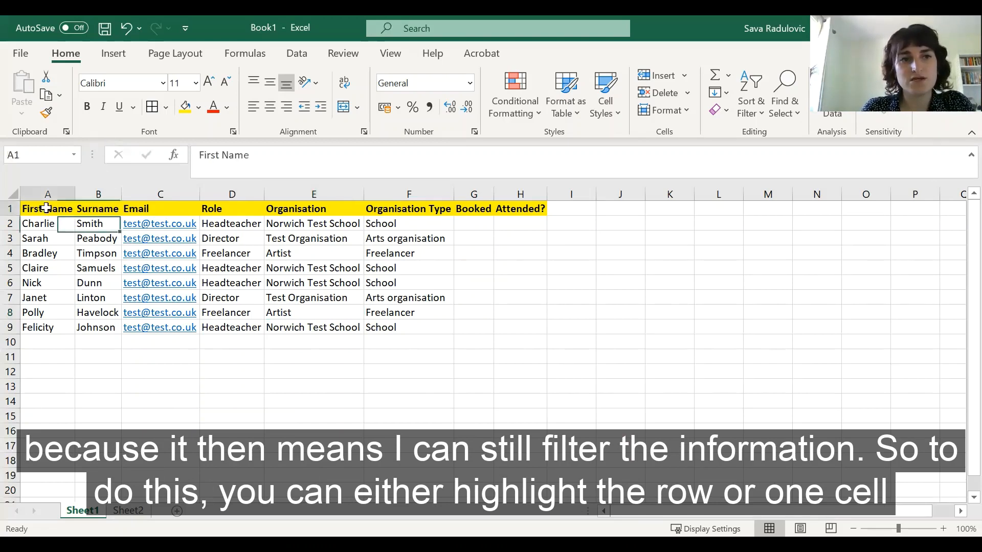
left_click(10, 208)
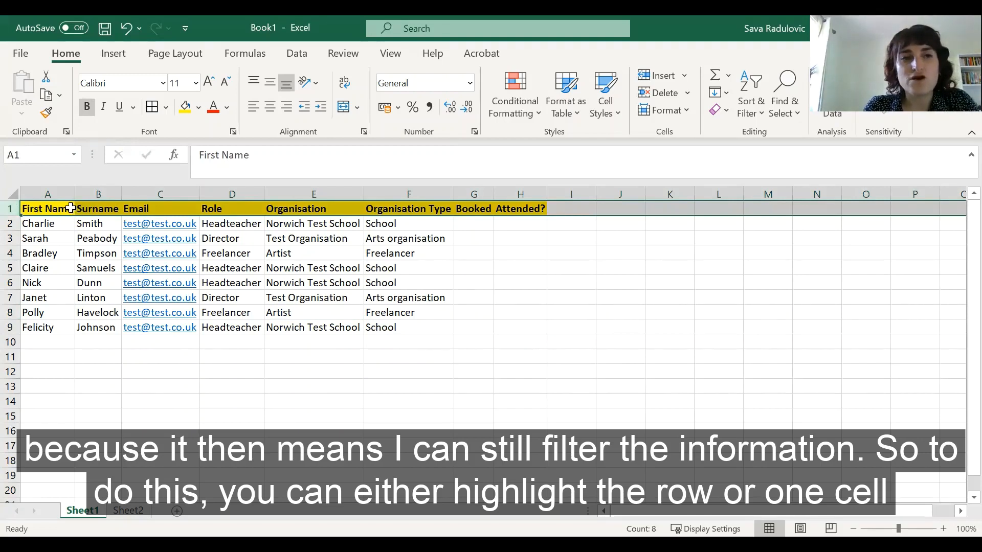
left_click(70, 208)
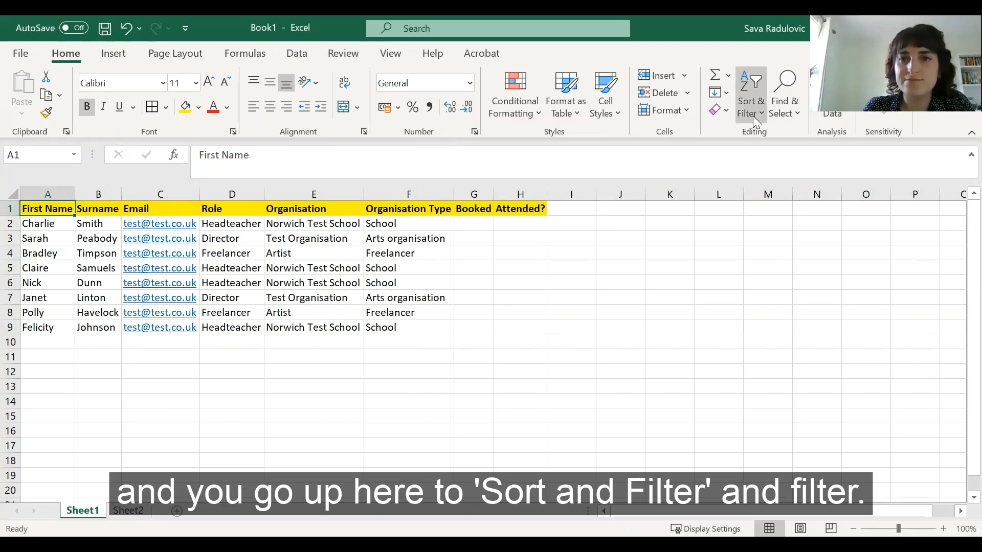
left_click(753, 116)
left_click(764, 203)
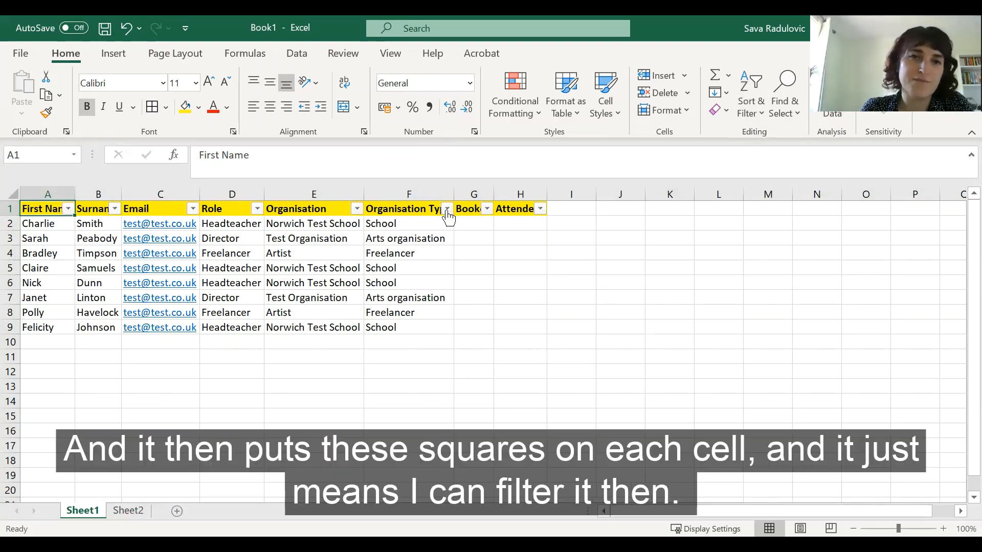
Step: Filter the Role column to show only Headteacher rows
left_click(469, 239)
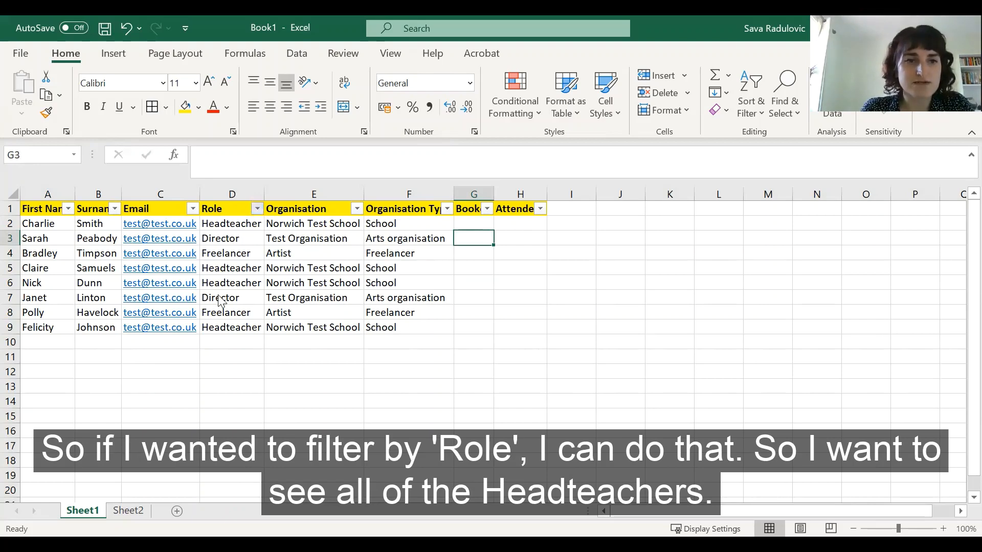
left_click(257, 209)
left_click(112, 371)
left_click(117, 414)
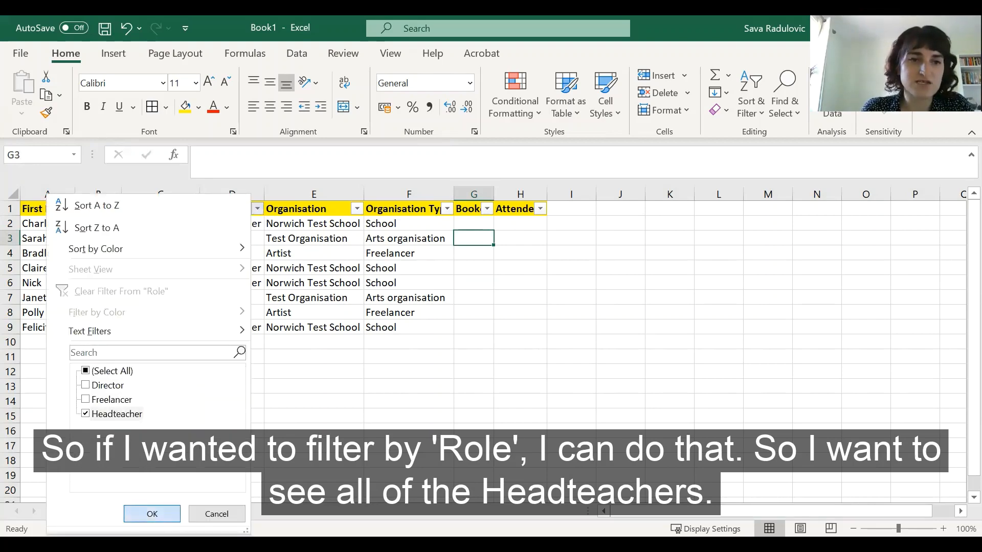
left_click(152, 514)
Step: Reselect all values in the Role filter to show every row again
left_click(251, 389)
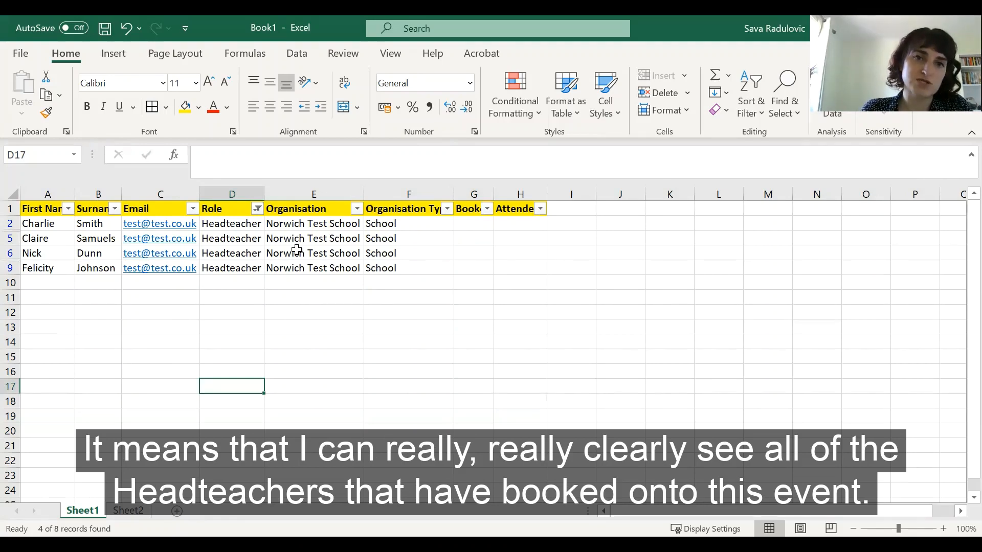
left_click(257, 209)
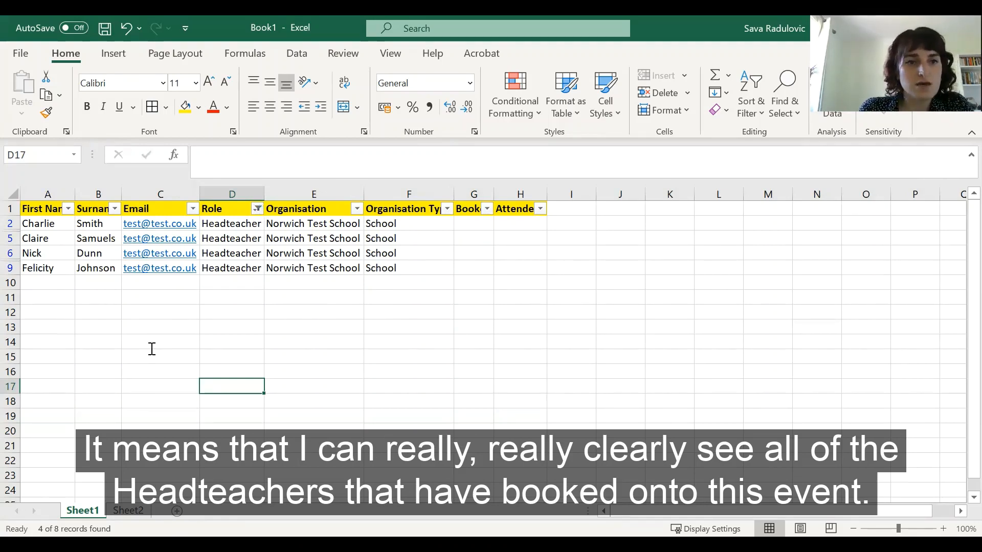
left_click(113, 415)
left_click(127, 372)
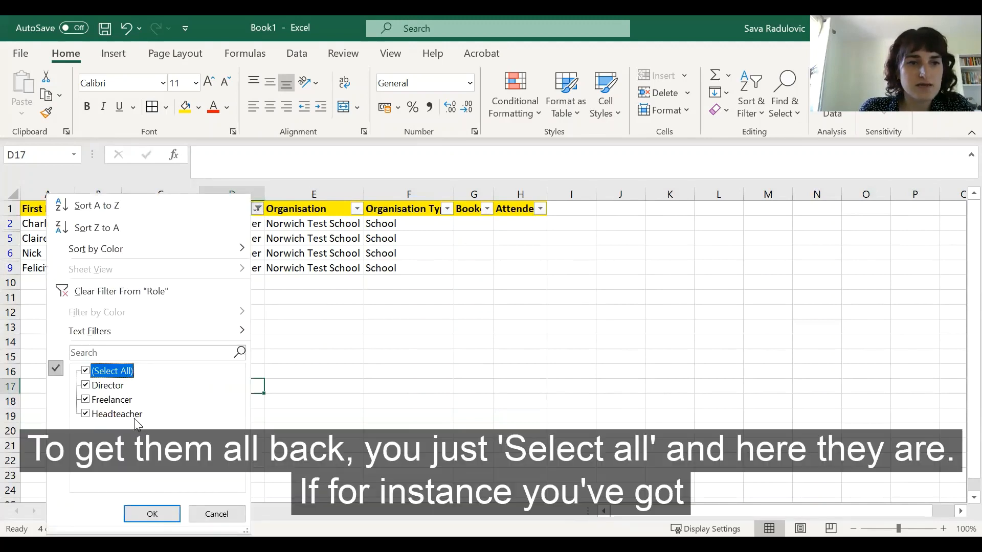
left_click(152, 514)
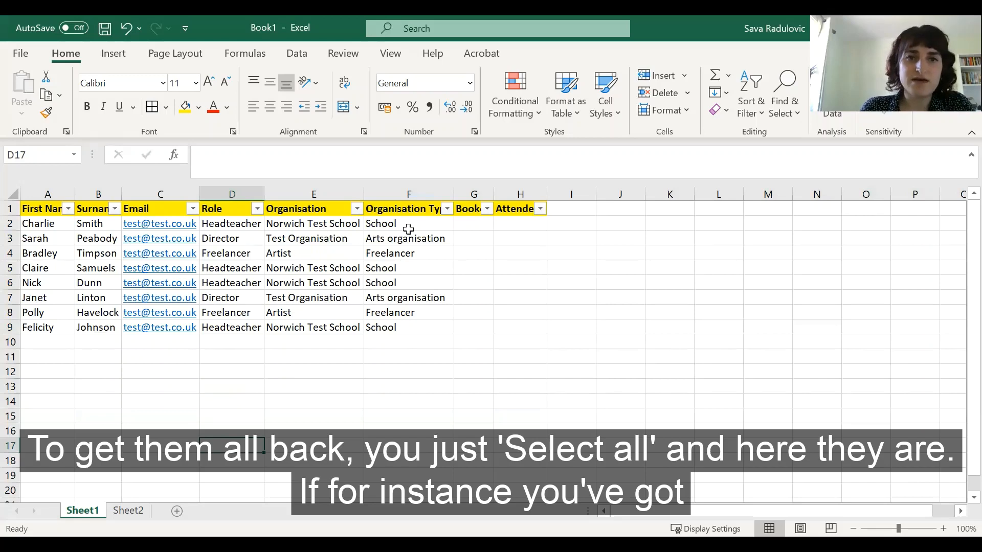
Step: Edit cell F9 so its organisation type reads Secondary School
double_click(381, 328)
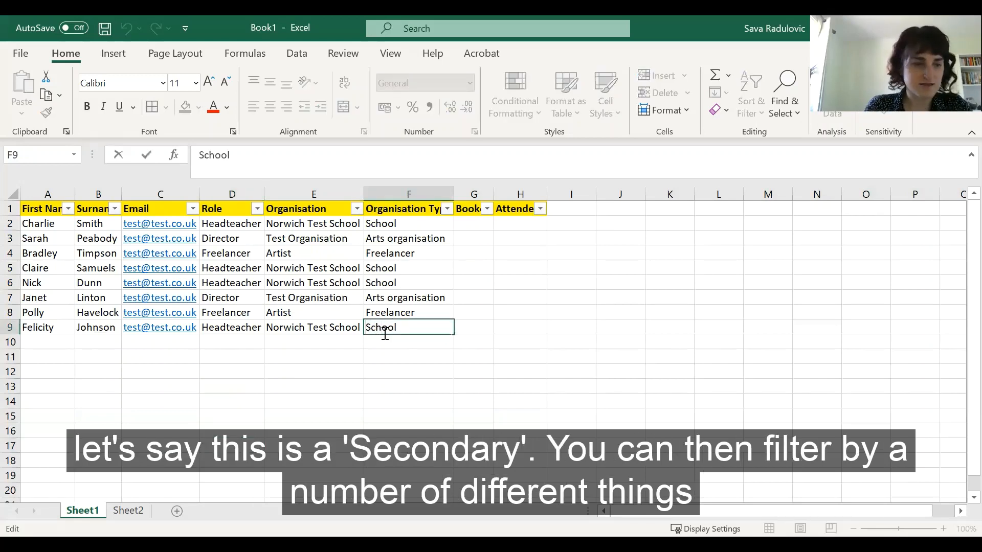
type("Seconda")
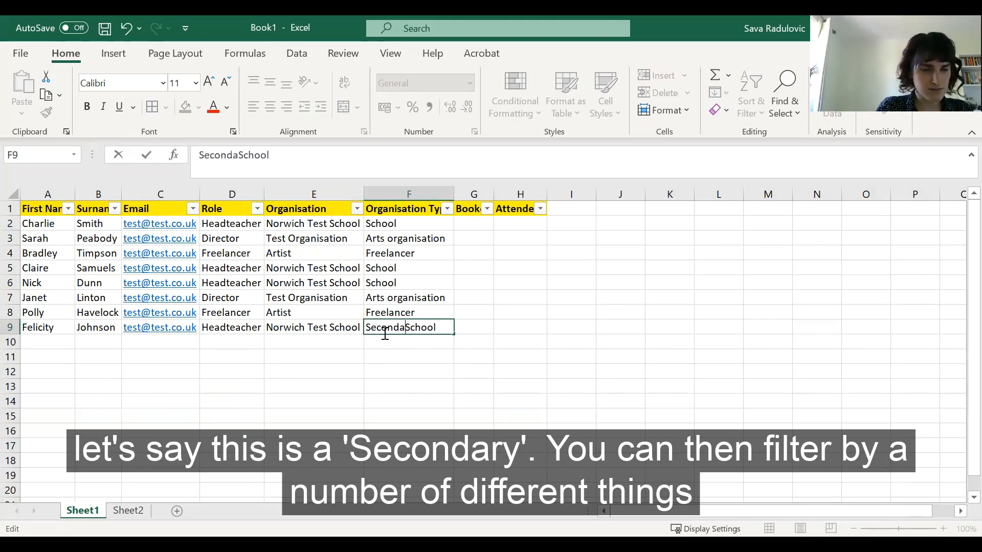
type("ry")
left_click(373, 357)
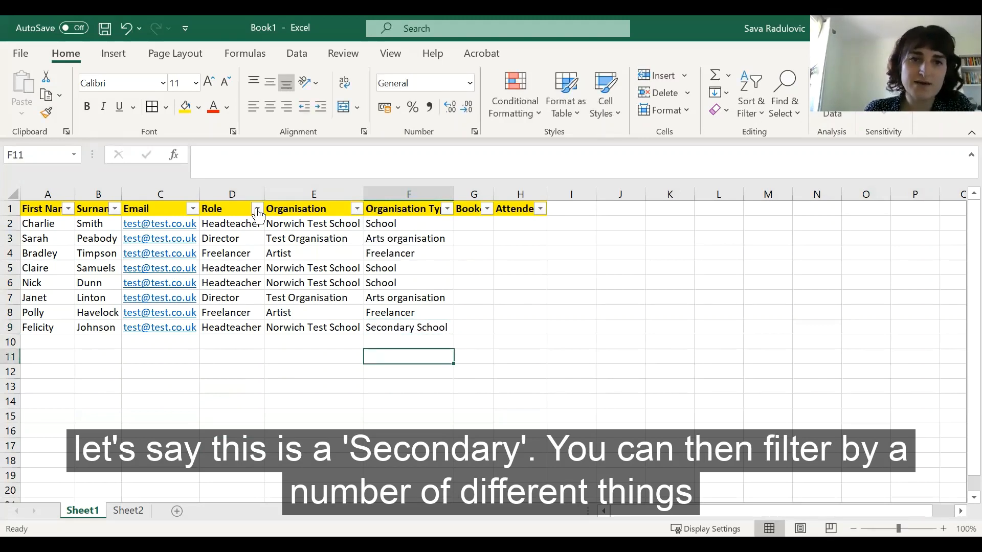
Step: Filter the Role column to show only Headteacher rows
left_click(92, 370)
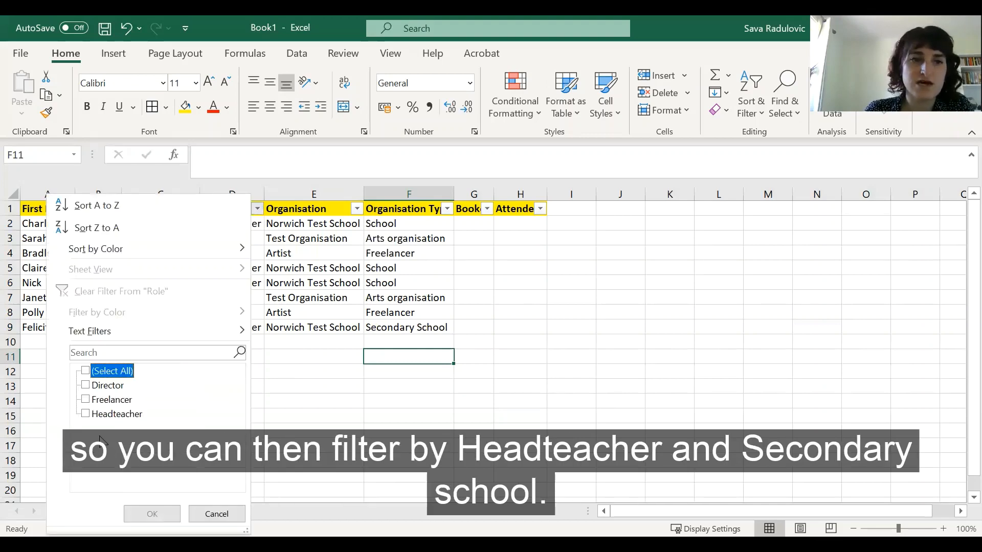
left_click(117, 414)
left_click(151, 513)
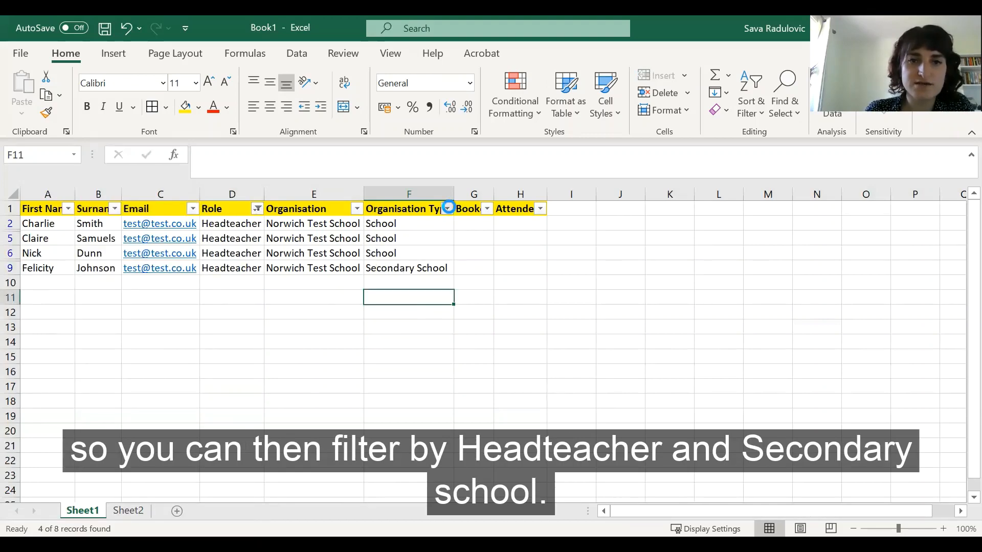
Step: Add a filter on Organisation Type to show only Secondary School rows
left_click(448, 208)
left_click(311, 399)
left_click(301, 386)
left_click(309, 399)
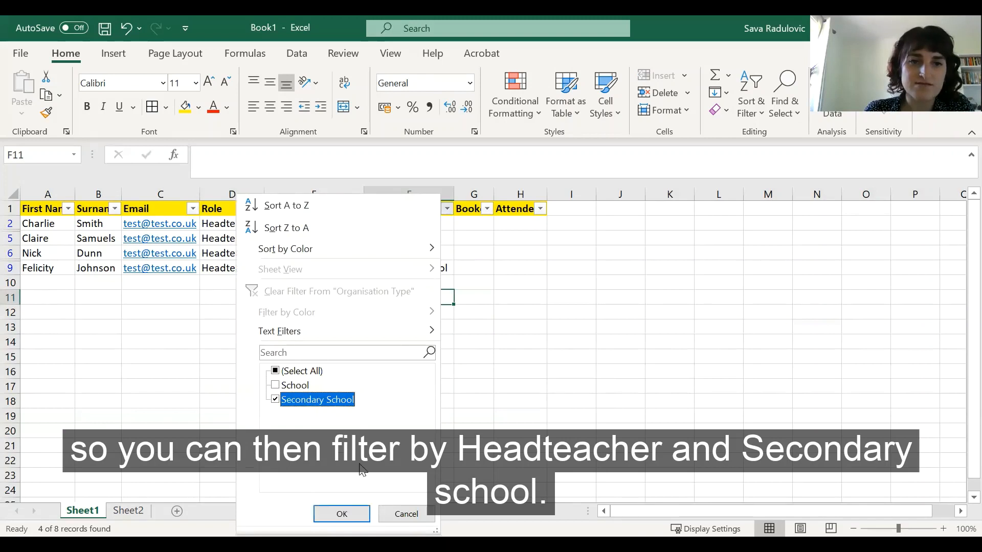
left_click(346, 514)
left_click(359, 376)
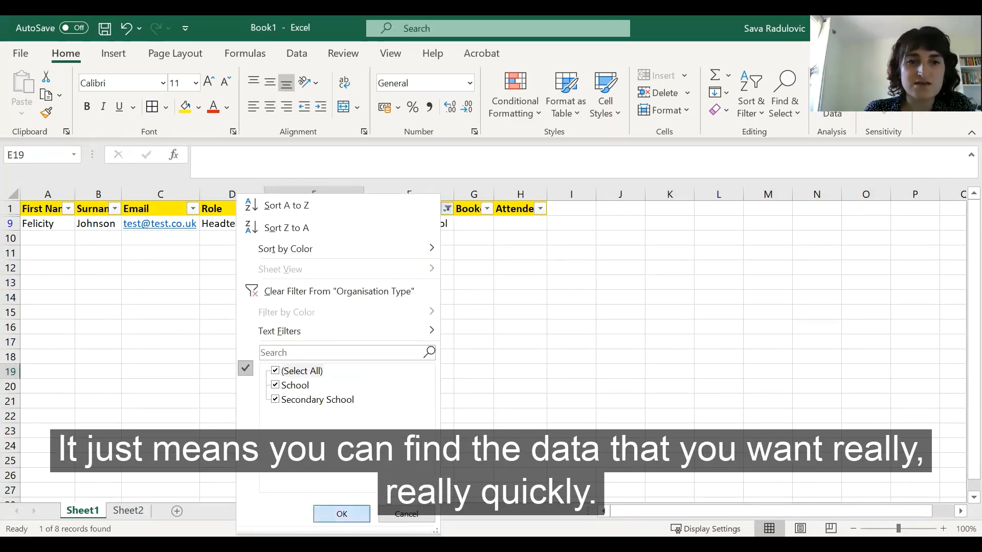
Step: Clear the Organisation Type and Role filters so all rows show again
left_click(341, 514)
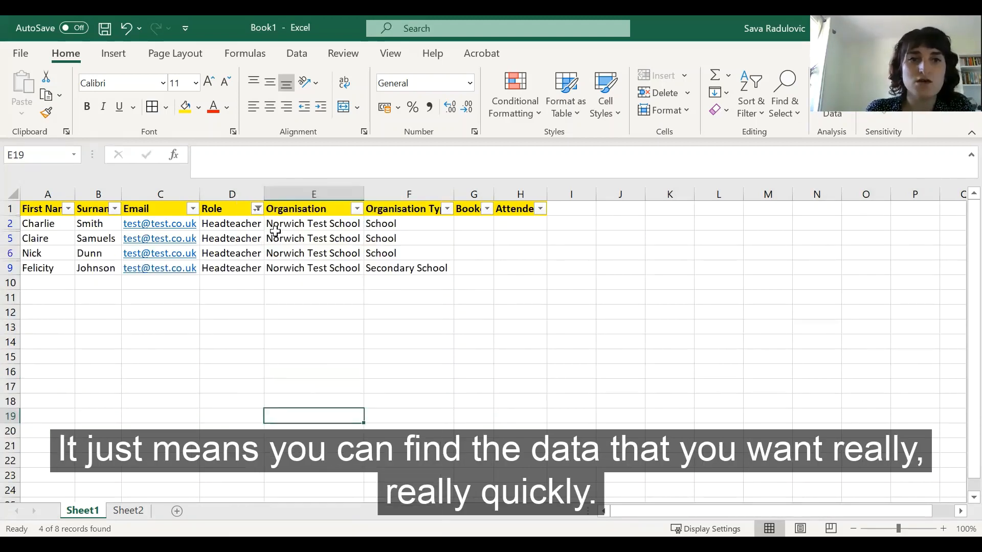
left_click(258, 209)
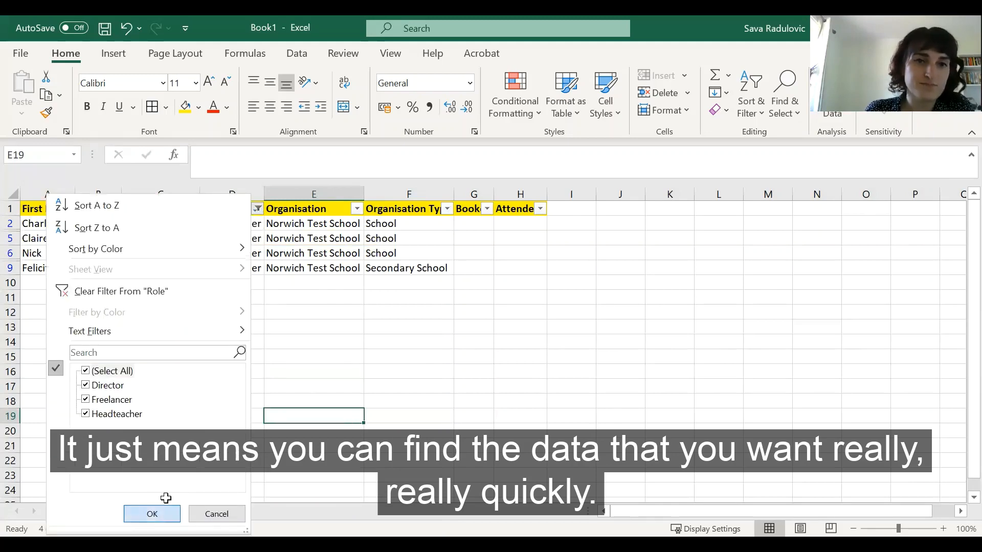
left_click(152, 514)
left_click(408, 356)
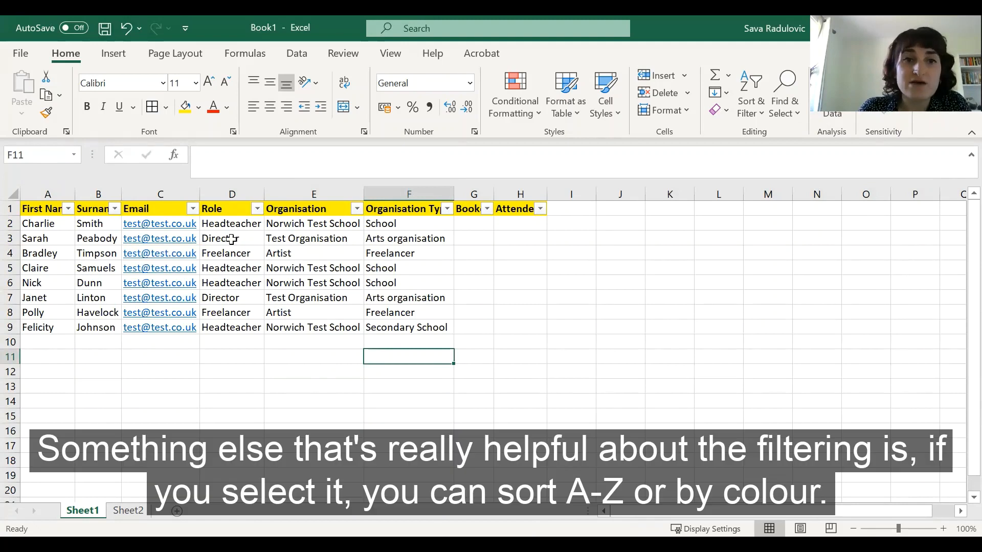
Step: Sort the list A to Z by Role, then sort it A to Z by Surname
left_click(256, 211)
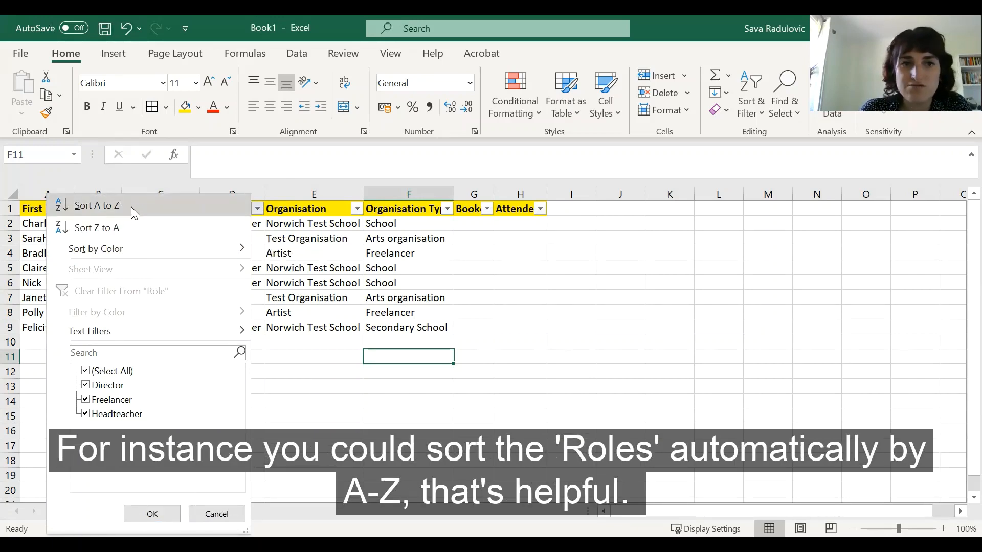
left_click(131, 210)
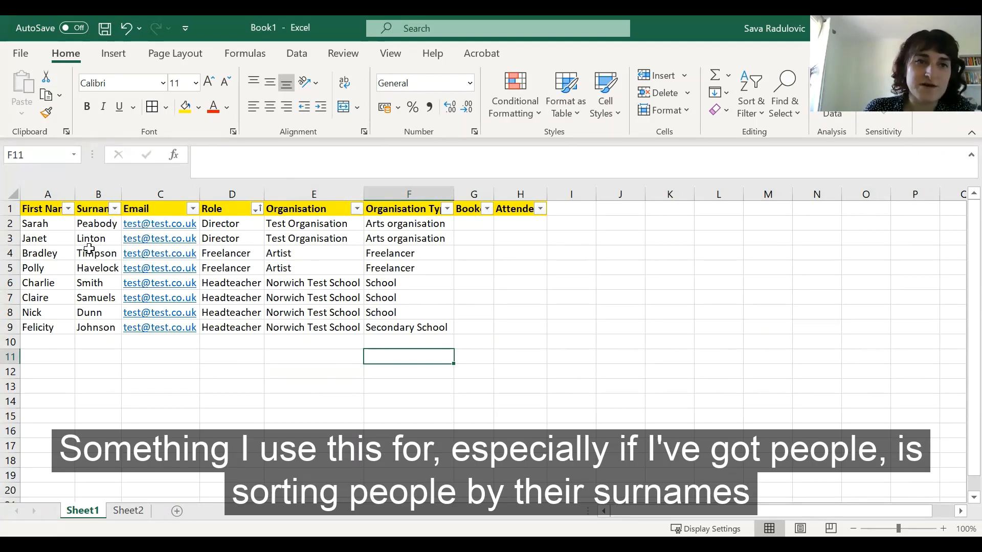
left_click(115, 209)
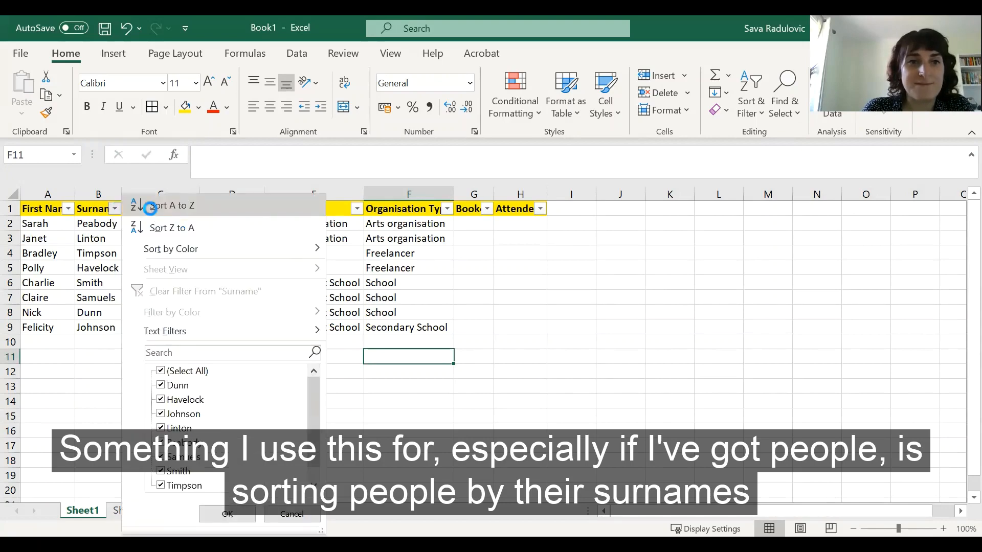
left_click(148, 199)
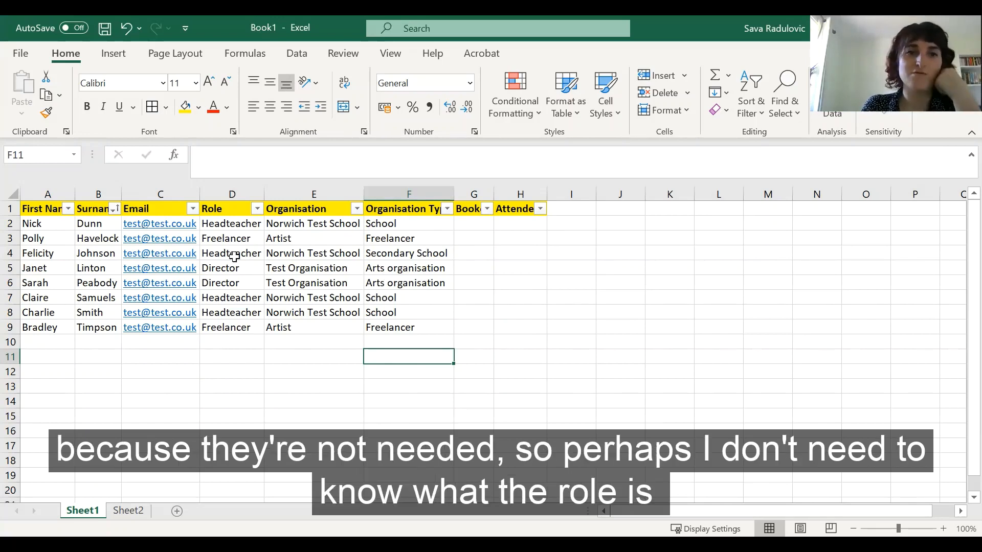
Step: Select the Email and Role columns and hide them
left_click(240, 189)
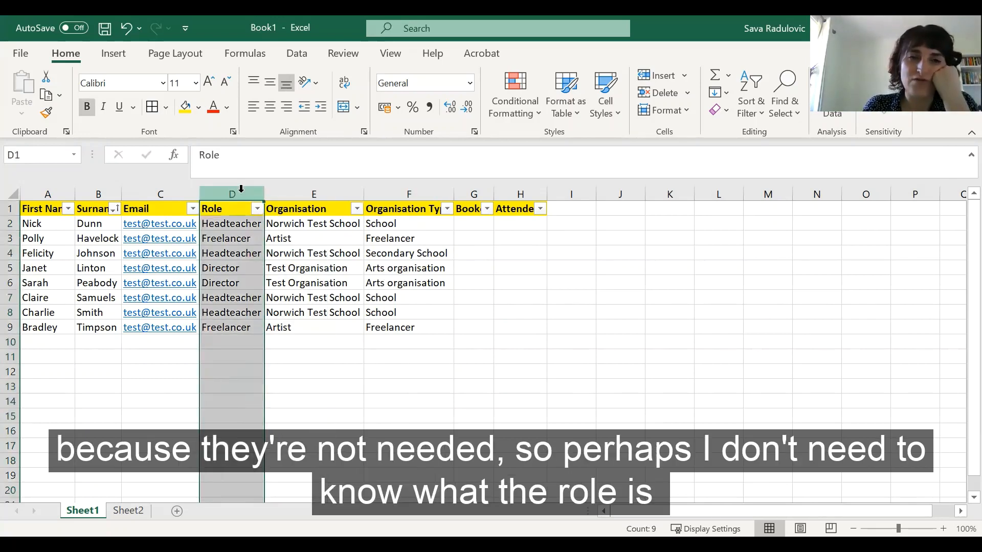
left_click(198, 192)
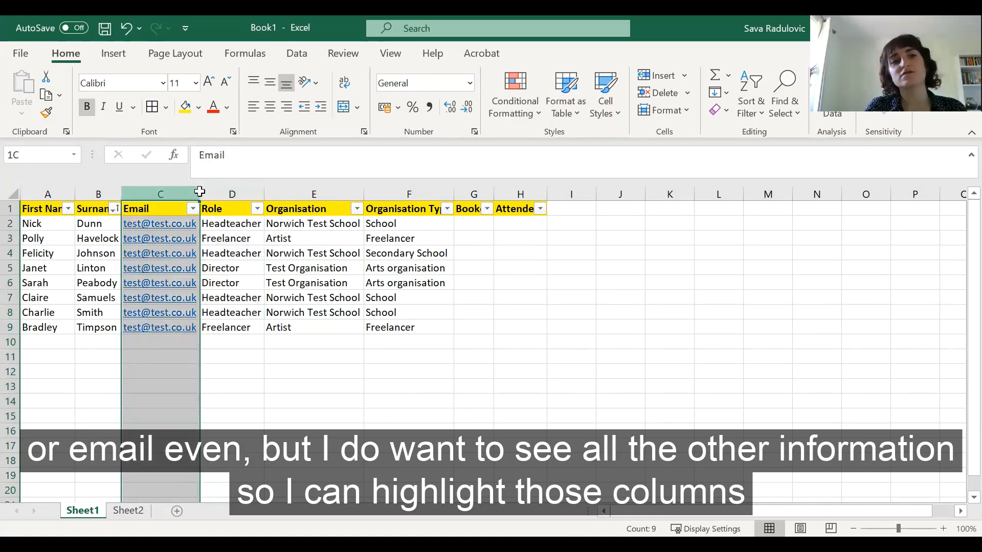
left_click_drag(199, 192, 222, 276)
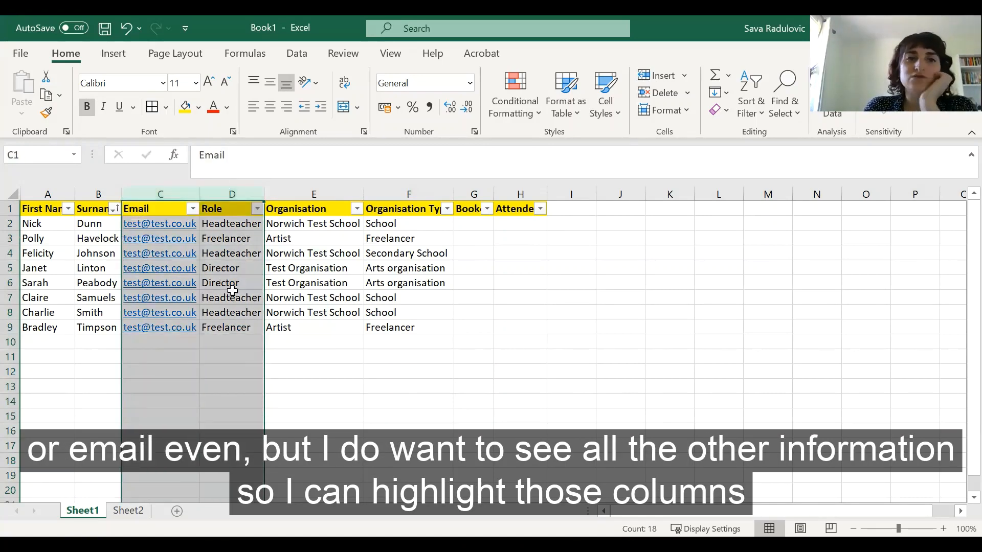
right_click(227, 262)
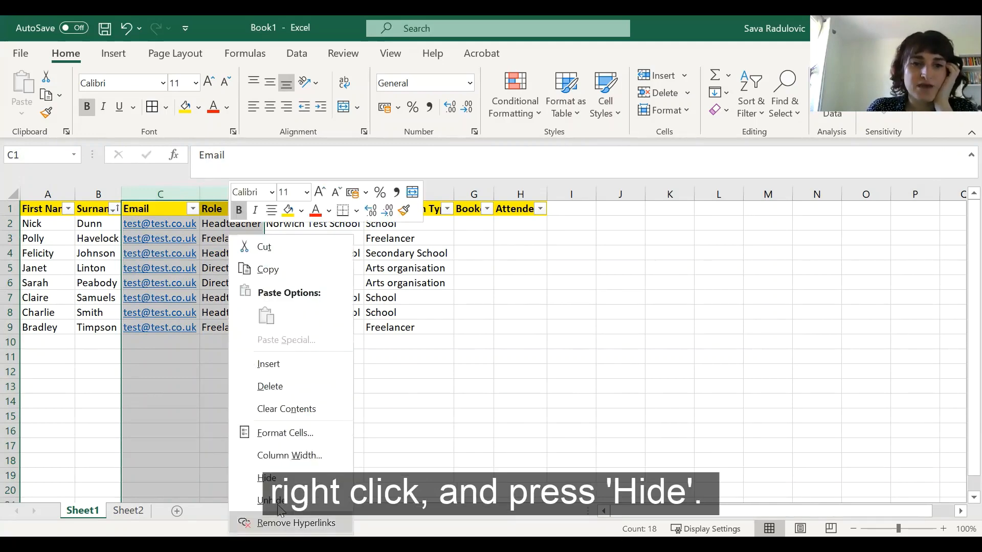
left_click(280, 479)
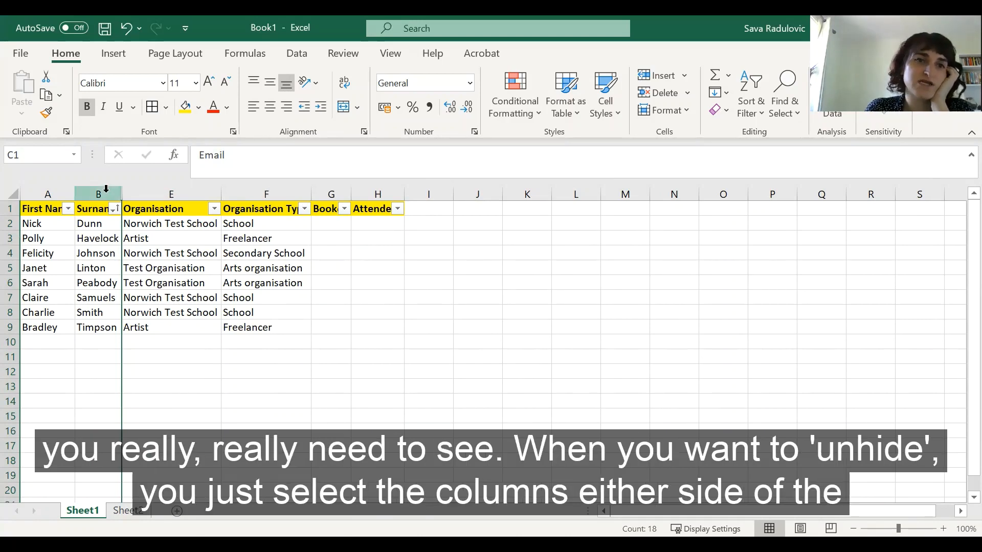
Step: Select the columns on either side of the hidden ones and unhide Email and Role
left_click_drag(106, 189, 143, 190)
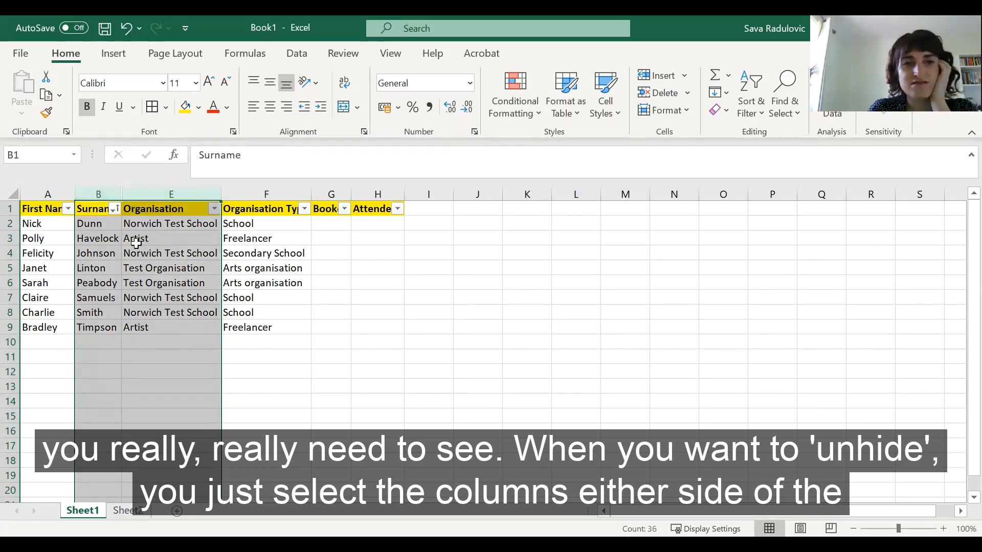
right_click(192, 506)
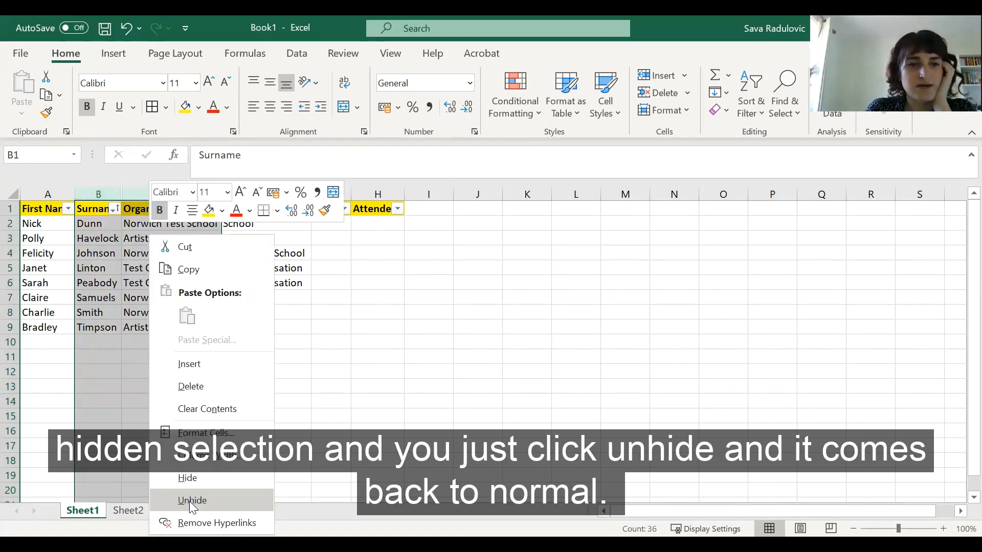
left_click(192, 500)
left_click(218, 415)
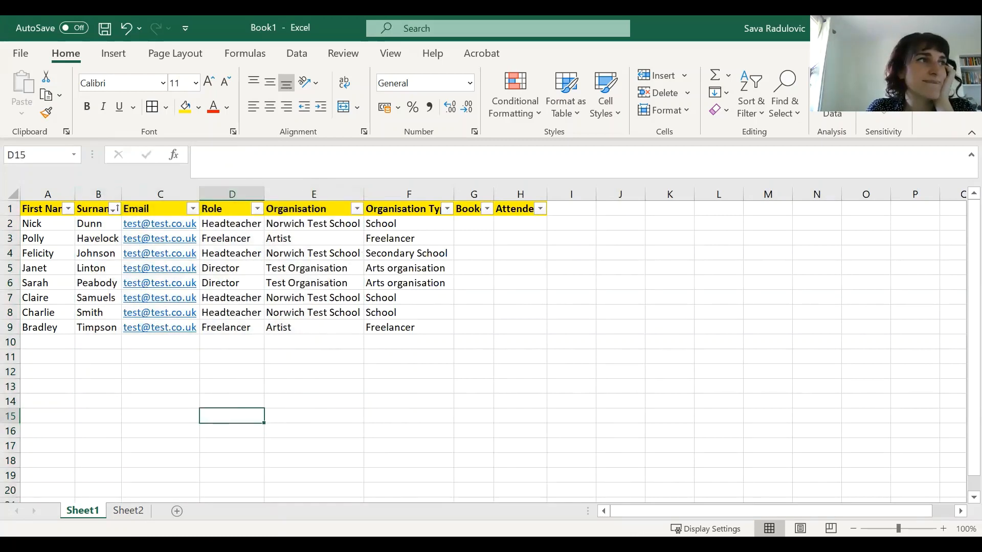
Step: Switch to Sheet2 and total the March column in cell D6 with AutoSum
left_click(374, 396)
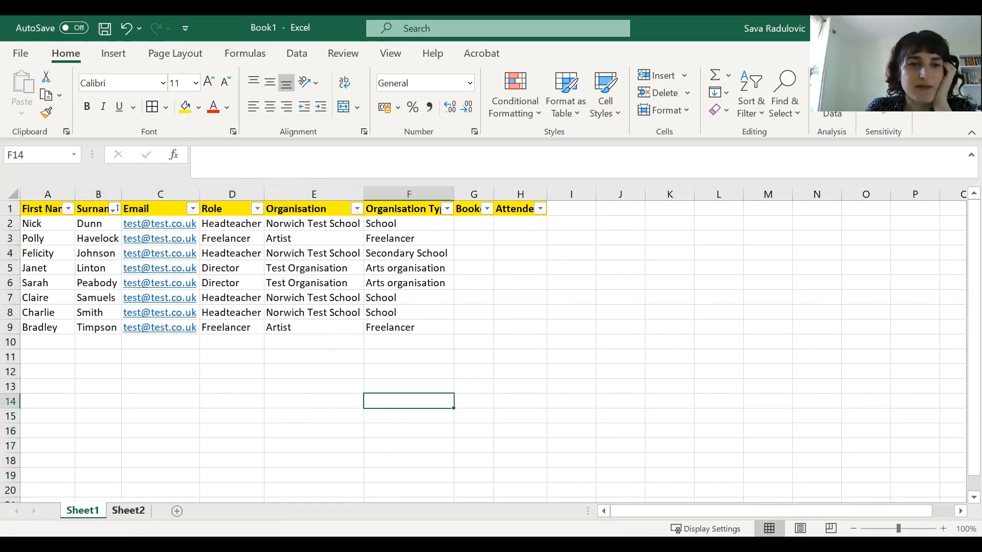
left_click(128, 511)
left_click(90, 323)
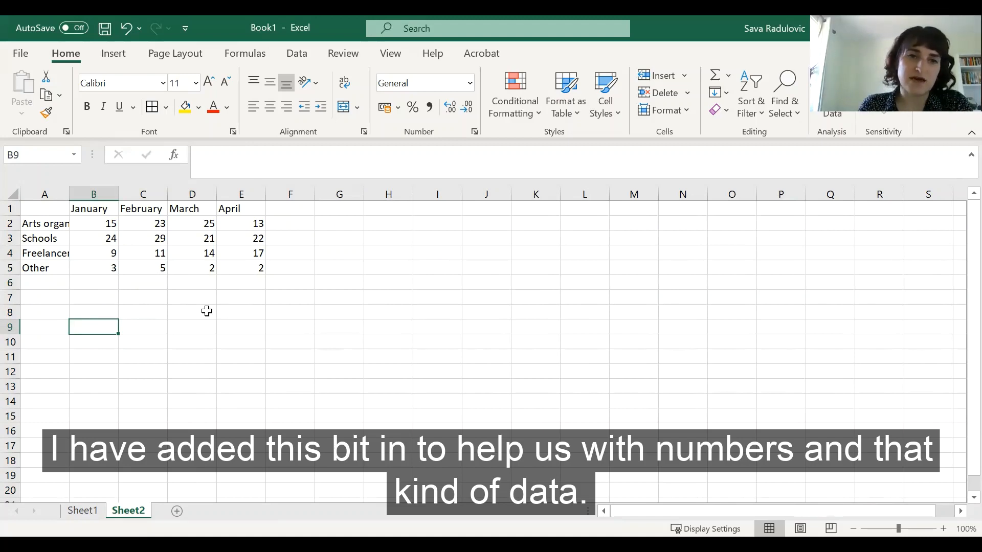
left_click(199, 285)
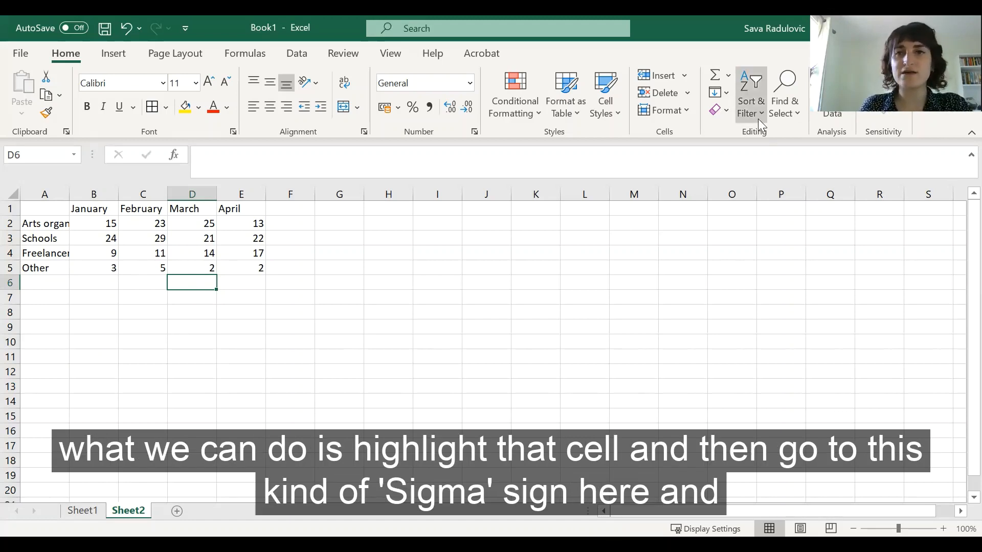
left_click(728, 81)
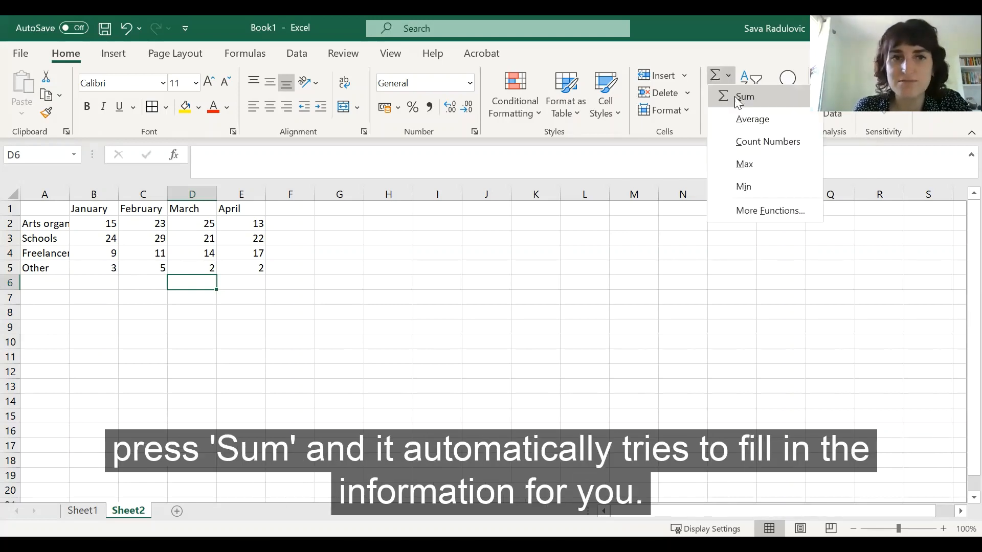
left_click(737, 98)
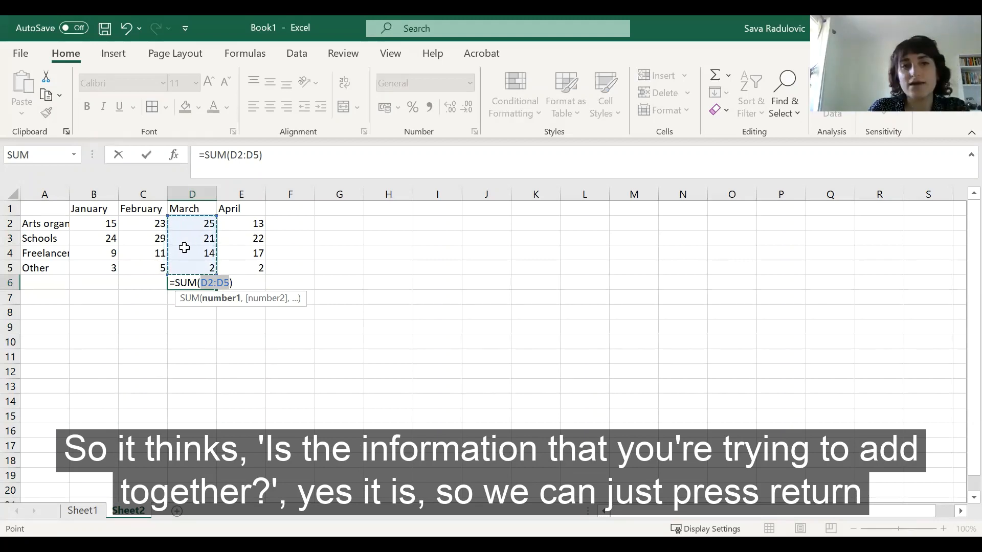
key("Return")
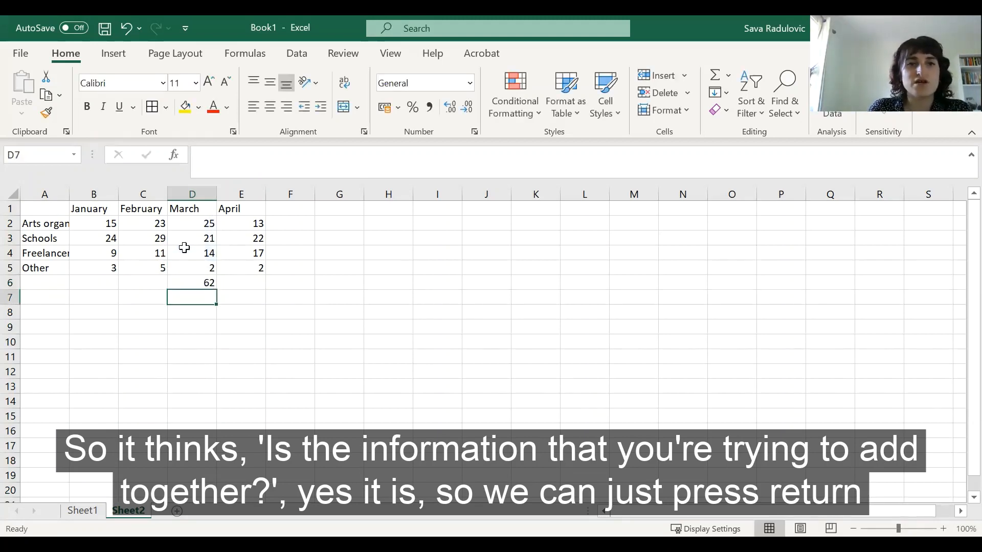
Step: Copy the March total formula across row 6 so January to April each have a column total
left_click(203, 284)
left_click_drag(217, 289, 273, 292)
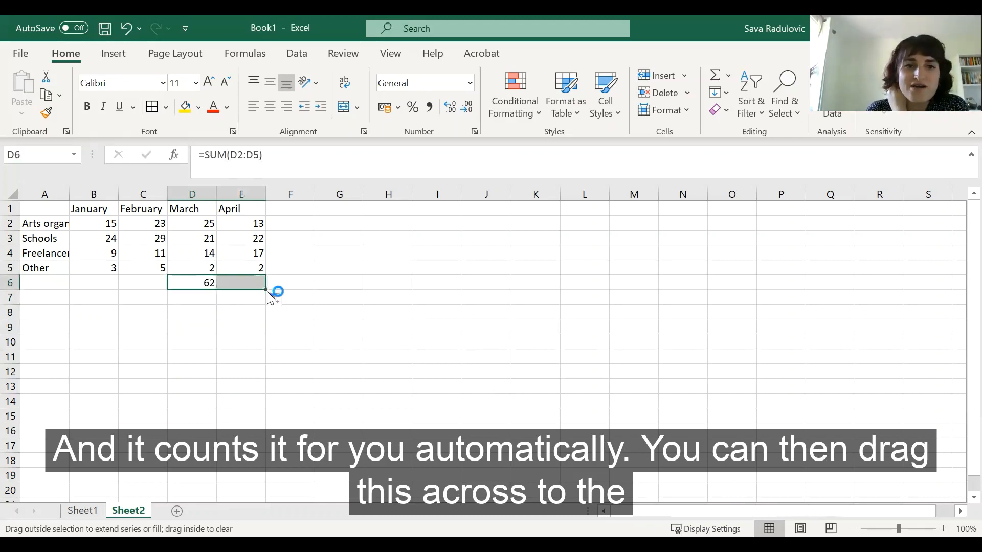
left_click(174, 283)
left_click_drag(216, 289, 92, 289)
left_click(94, 282)
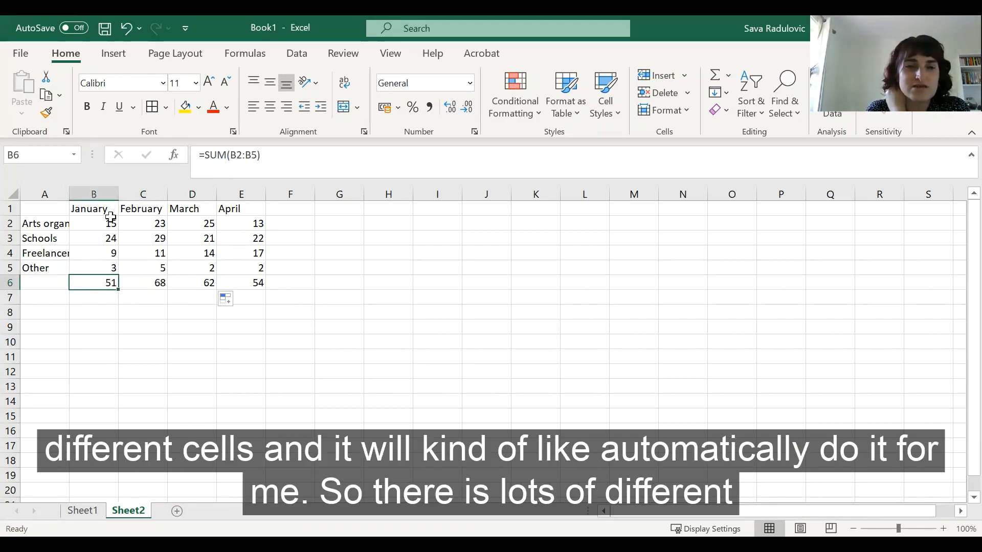
left_click(171, 432)
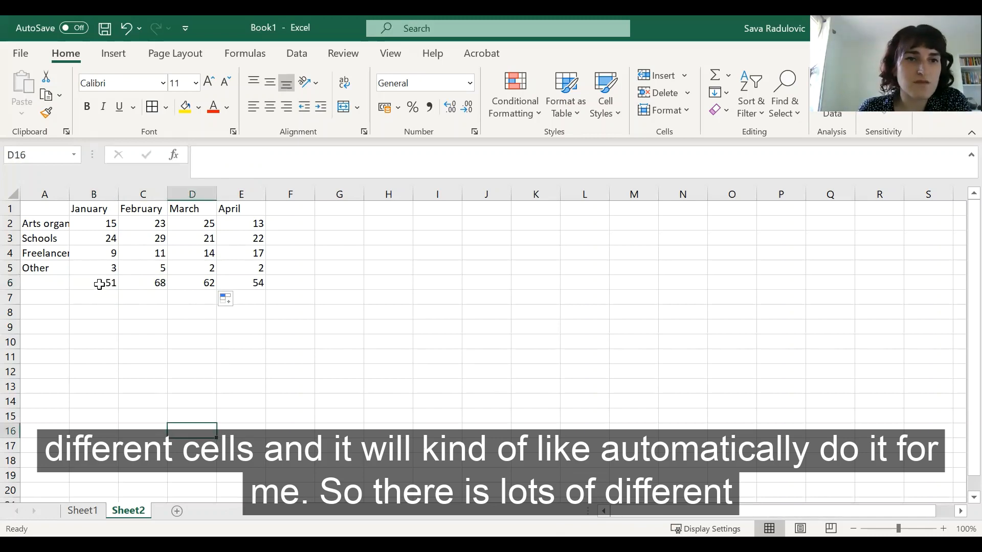
left_click(98, 285)
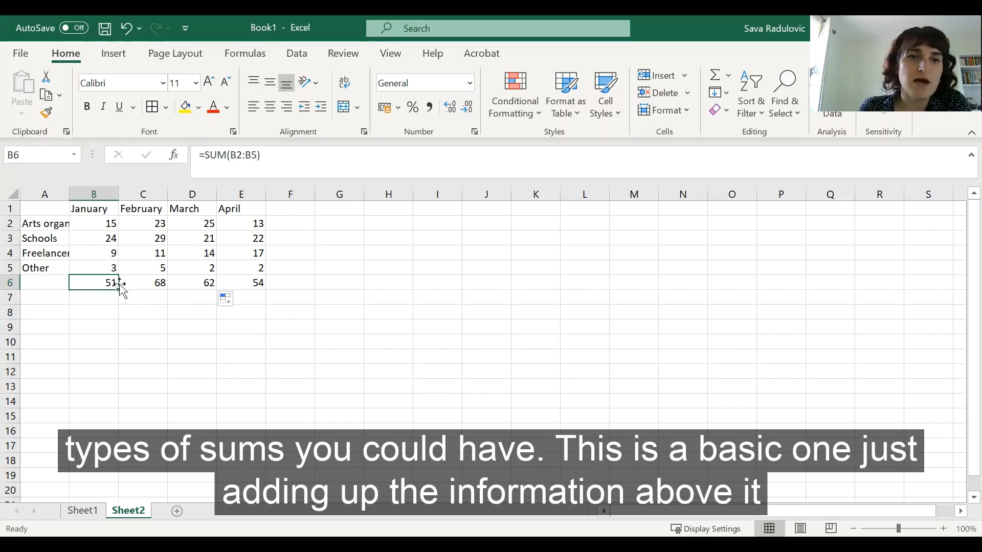
Step: In cell B8, use AutoSum to add up the row 6 totals from B6 to E6
left_click(106, 314)
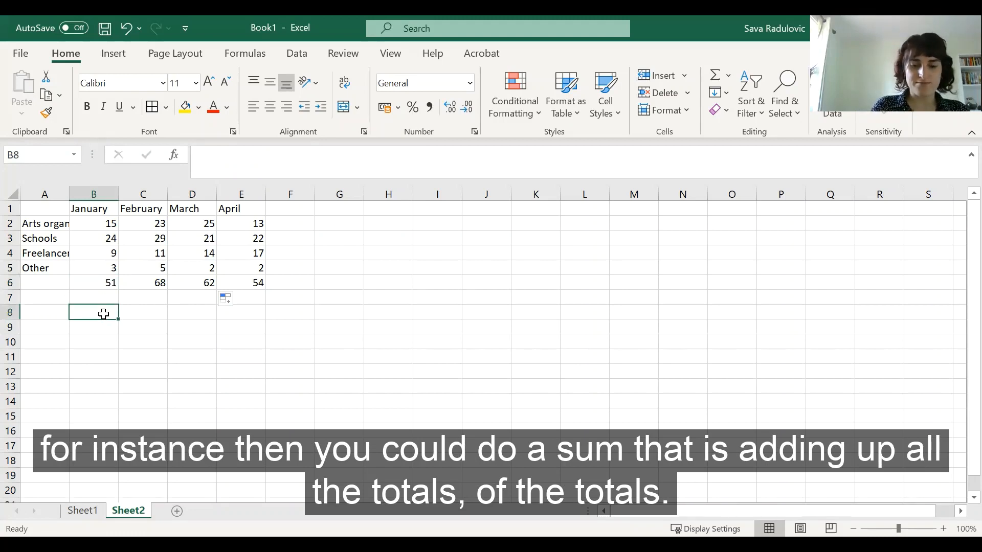
left_click(716, 76)
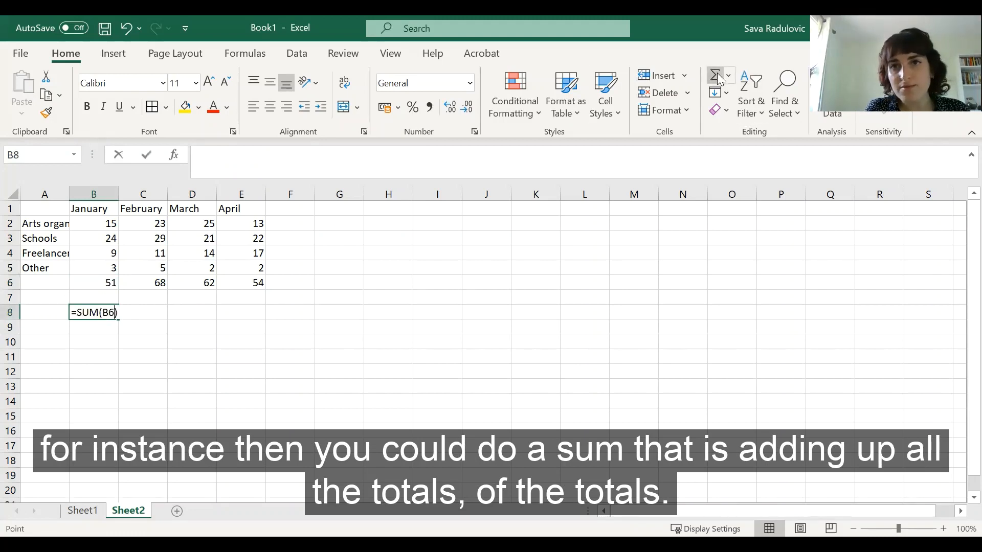
left_click(107, 283)
left_click(252, 285, "shift")
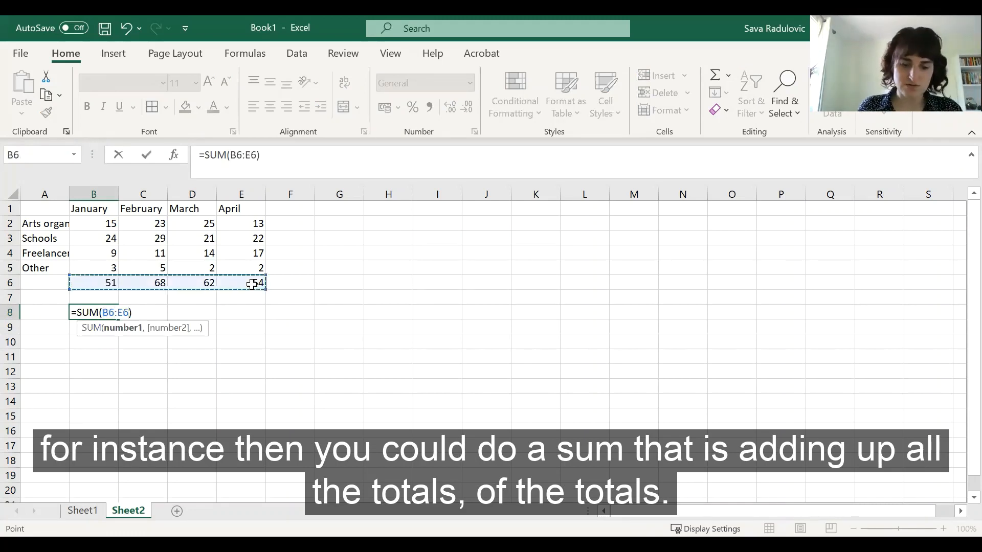
key("Return")
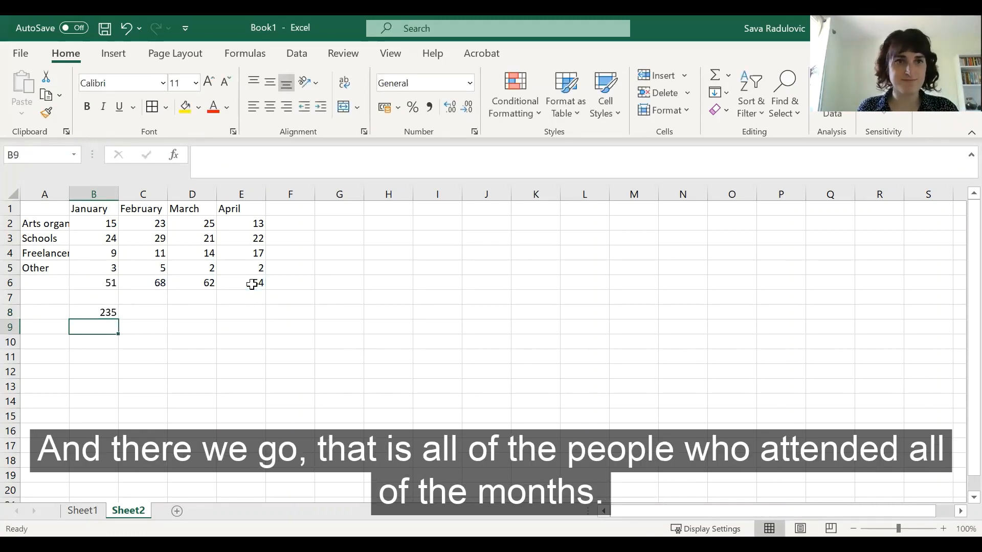
Step: Edit the B8 formula to =SUM(B6*E6), trying minus and divide before settling on multiply
double_click(91, 314)
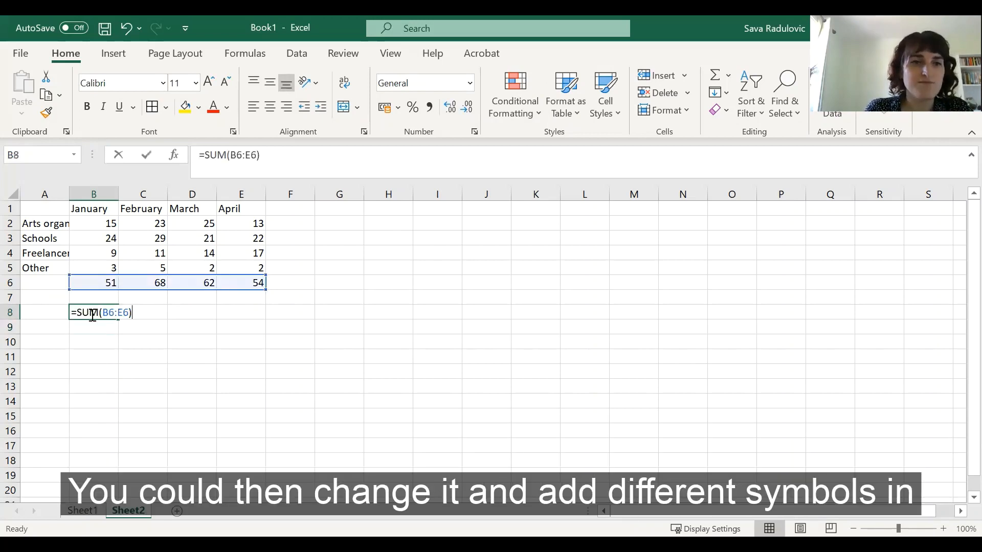
left_click(118, 312)
key("BackSpace")
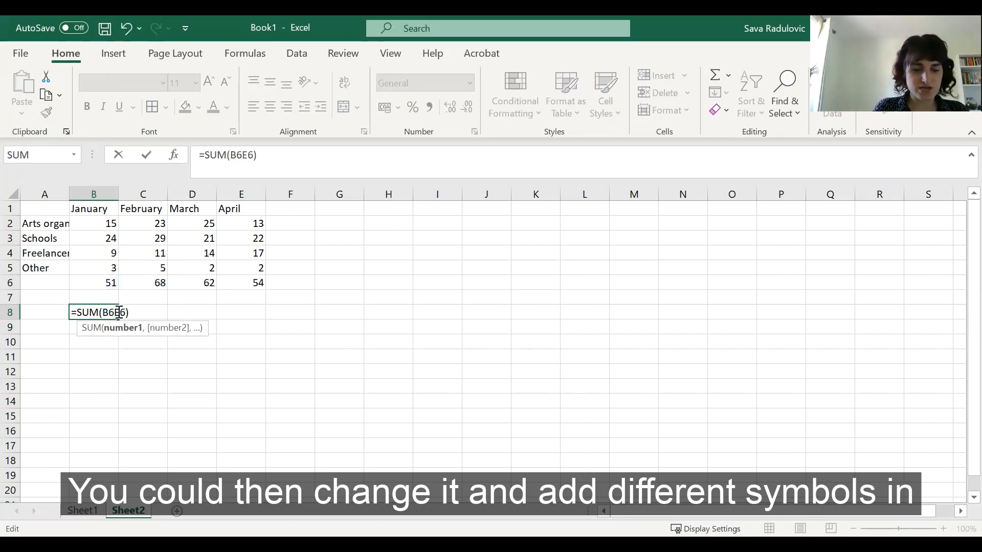
type("-")
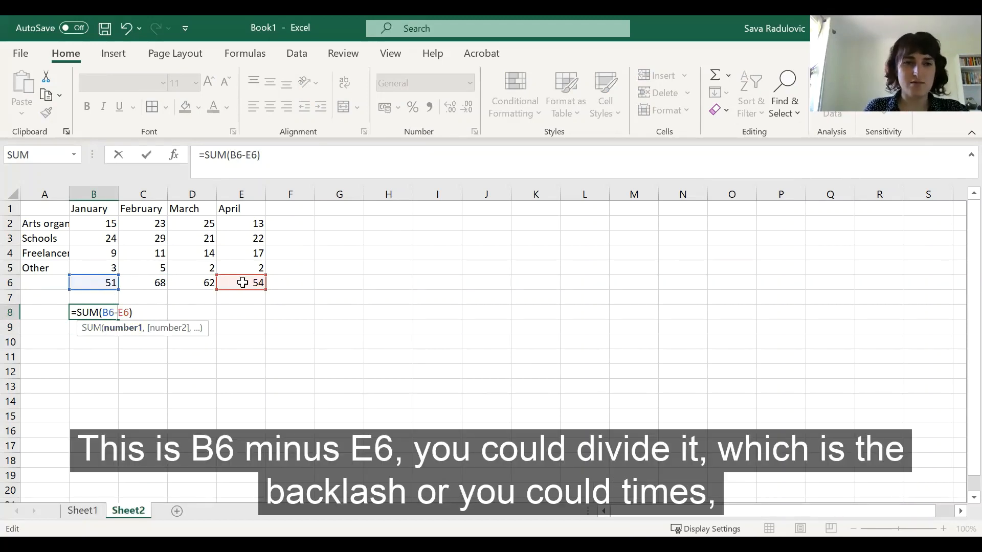
key("BackSpace")
type("/")
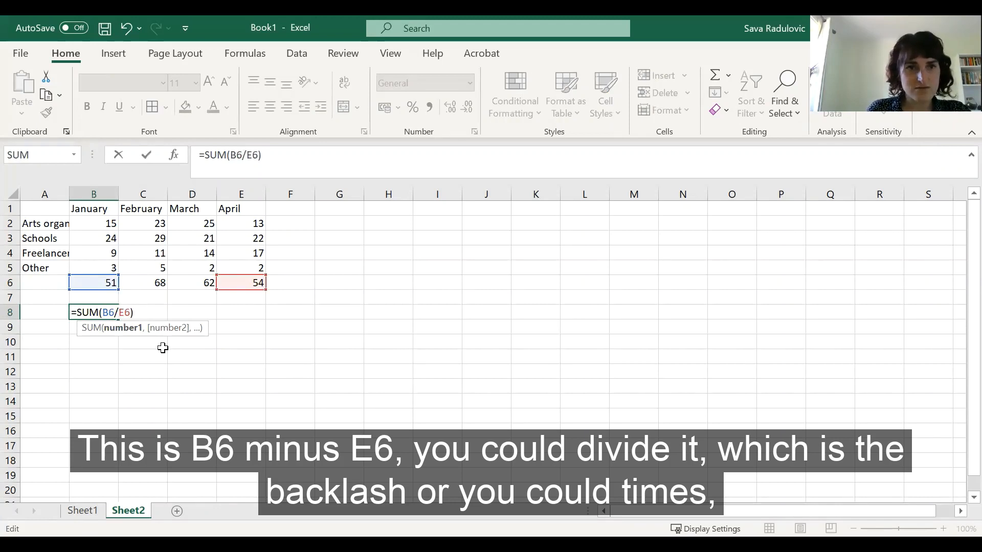
key("BackSpace")
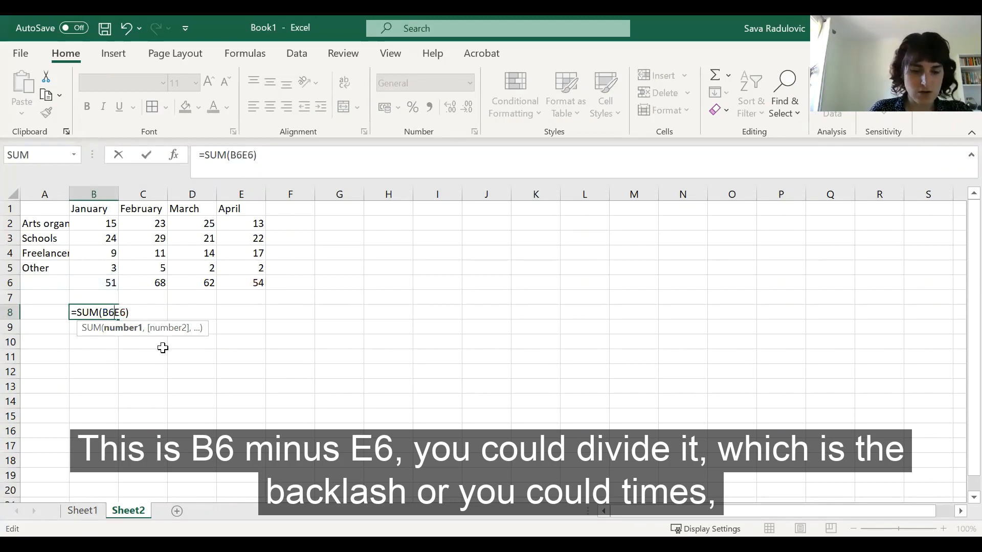
type("*")
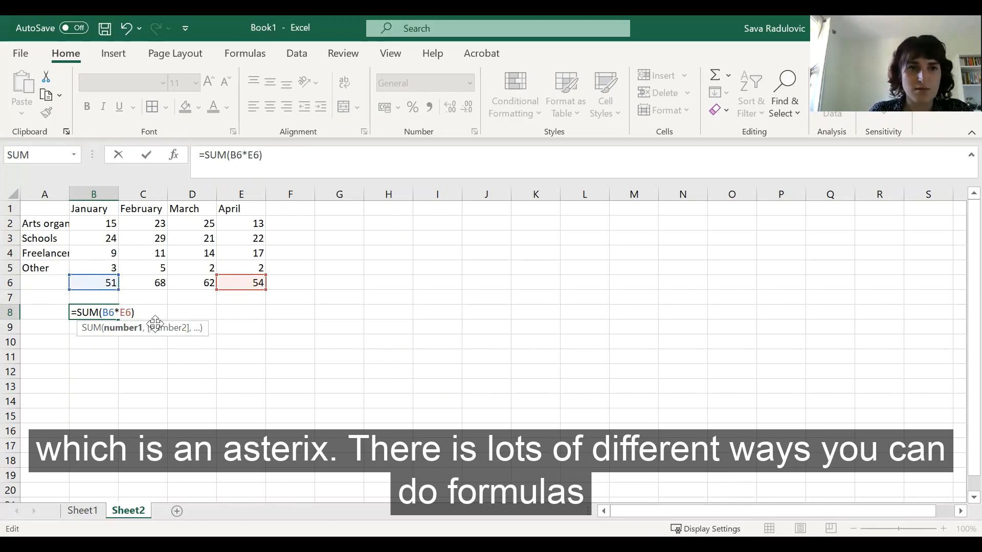
key("Return")
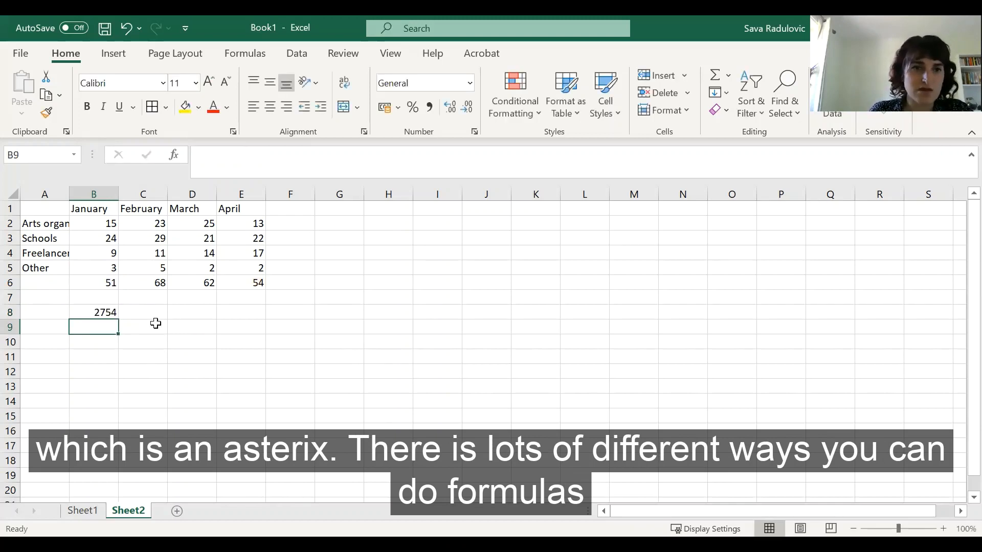
left_click(110, 312)
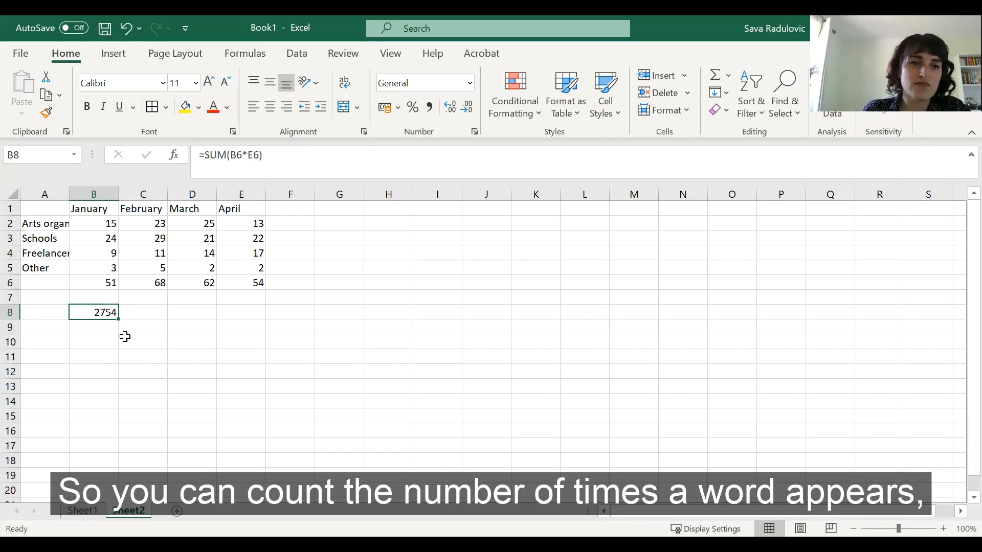
left_click(82, 510)
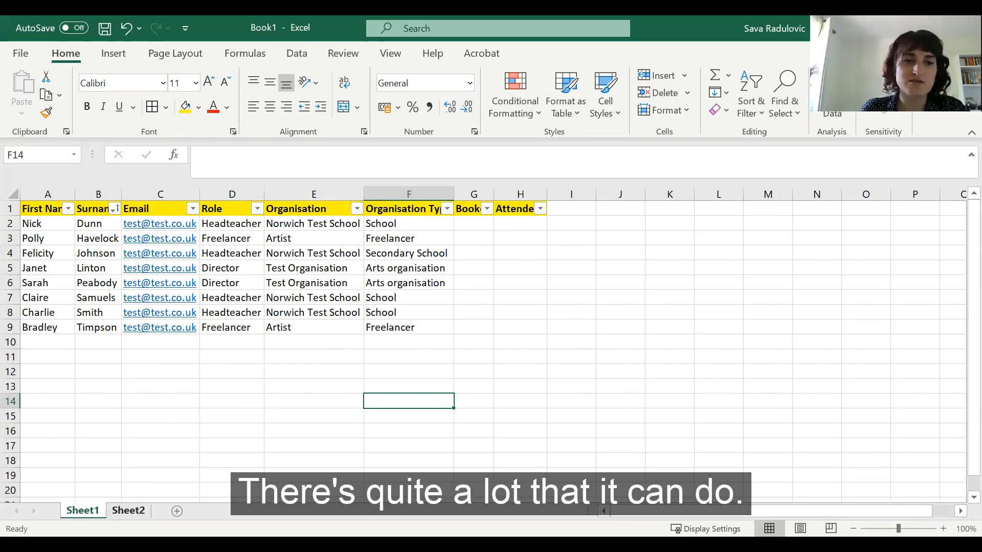
key("ctrl+Page_Down")
left_click(381, 354)
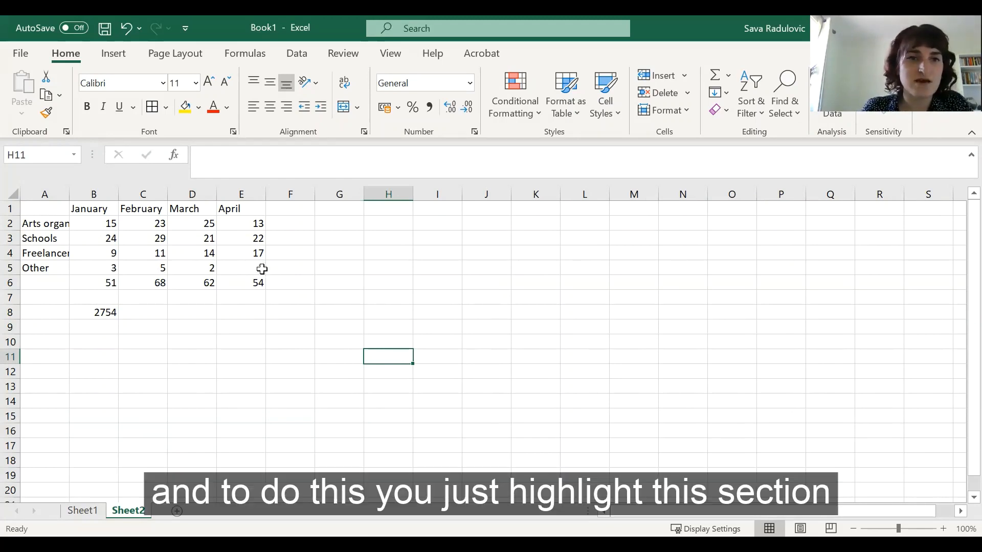
Step: Select the data range A1:E5 and insert a 2-D clustered column chart
left_click_drag(262, 269, 45, 203)
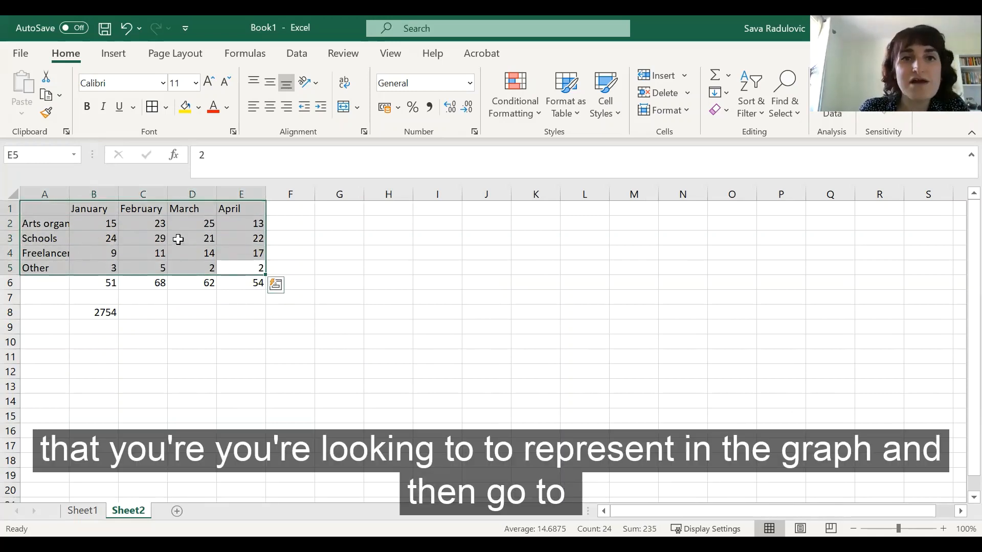
left_click(122, 54)
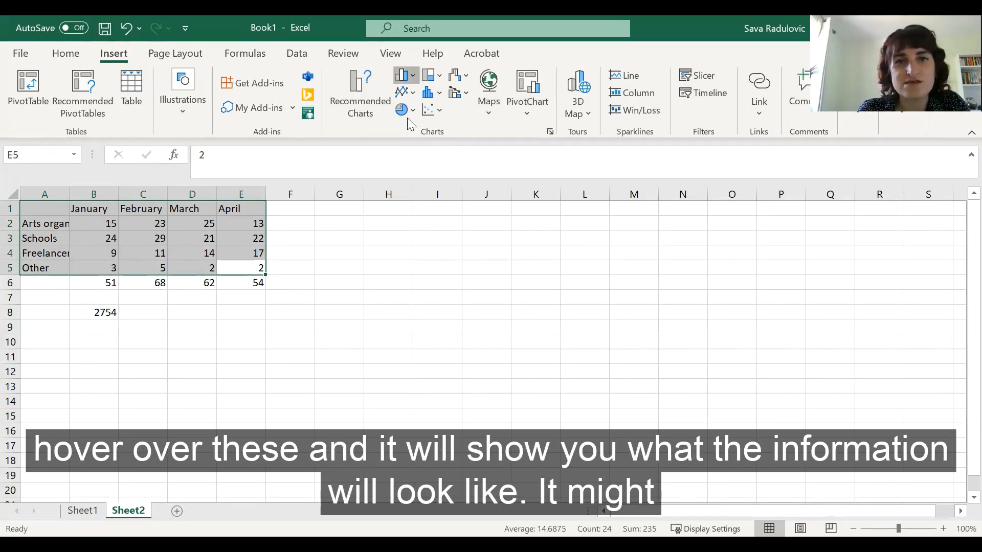
left_click(405, 75)
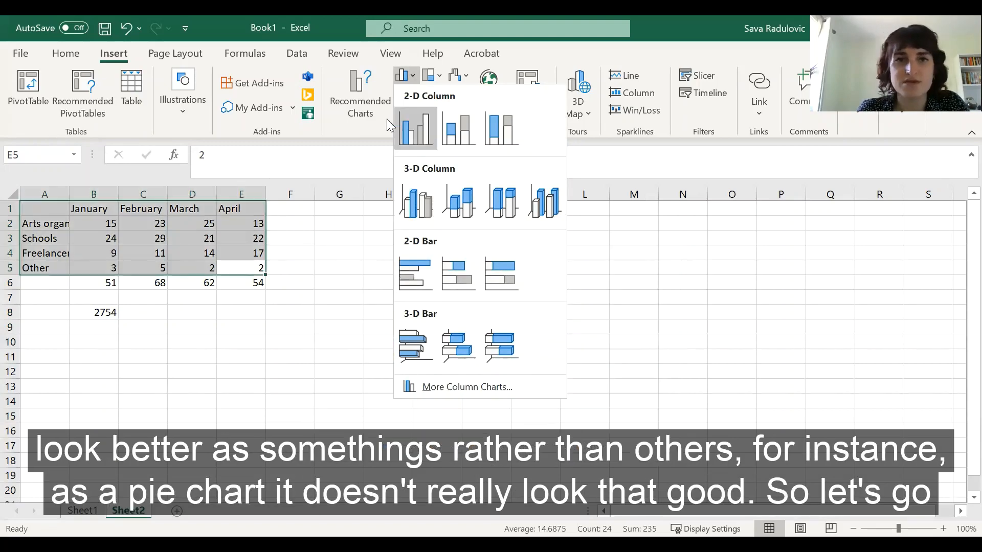
left_click(379, 146)
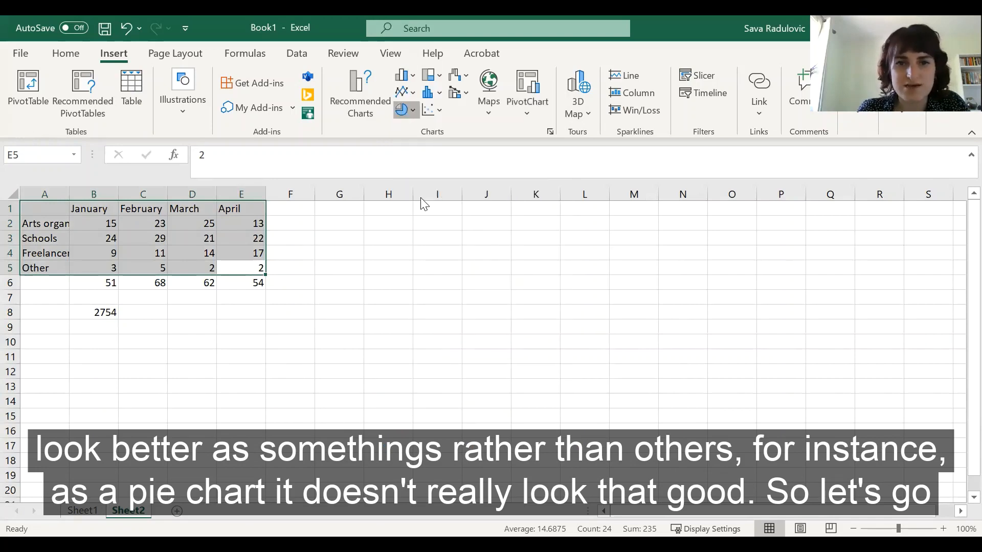
left_click(406, 109)
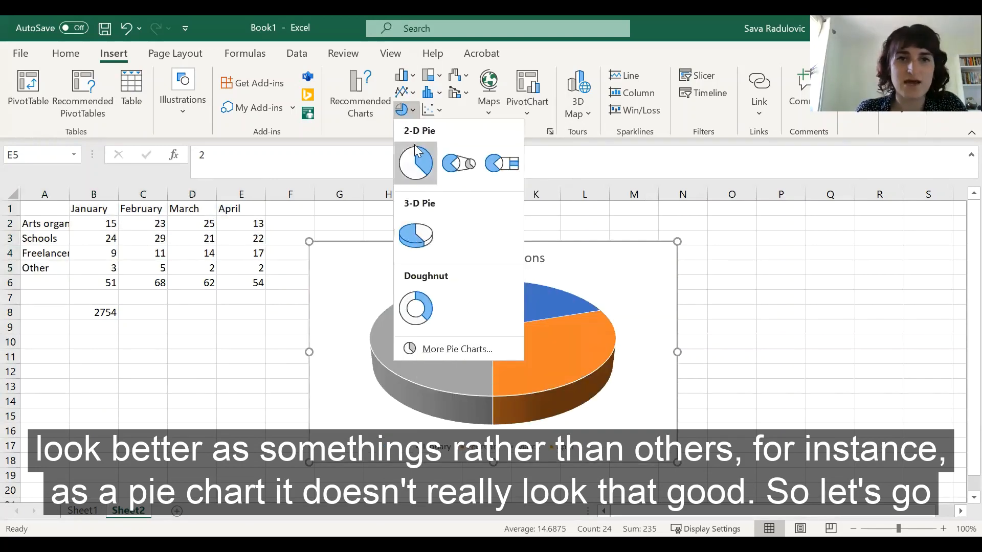
left_click(407, 77)
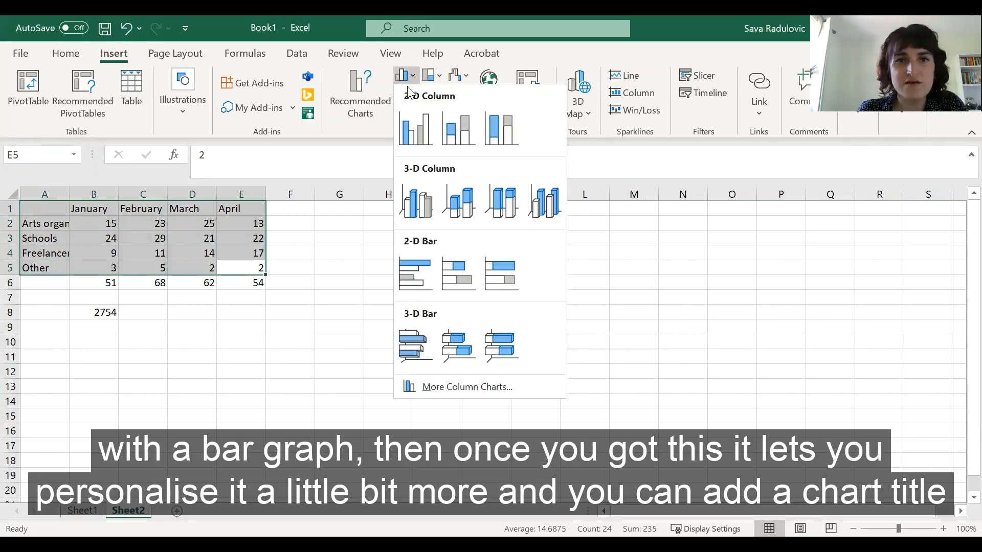
left_click(417, 133)
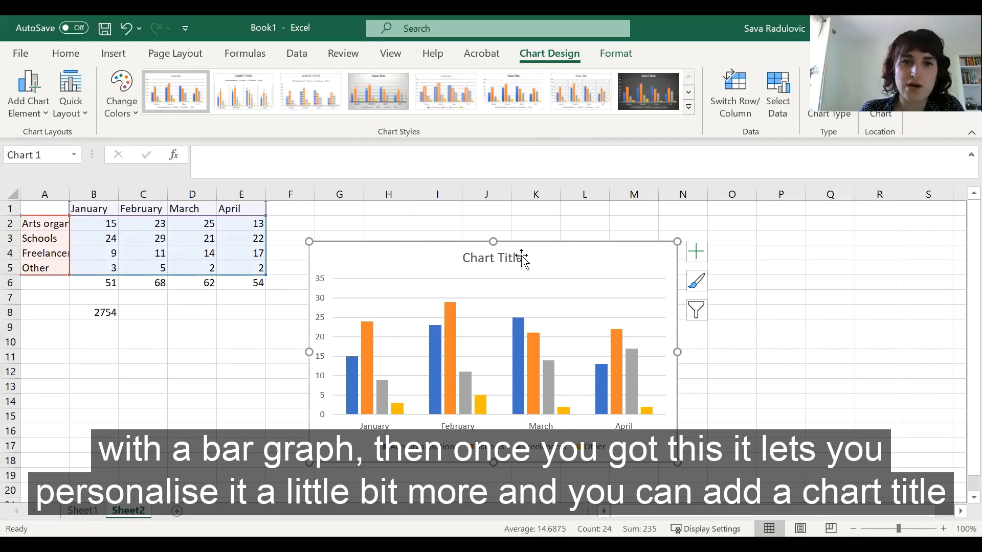
Step: Select the chart title, the chart area and the Schools data series to open their format options
left_click(482, 258)
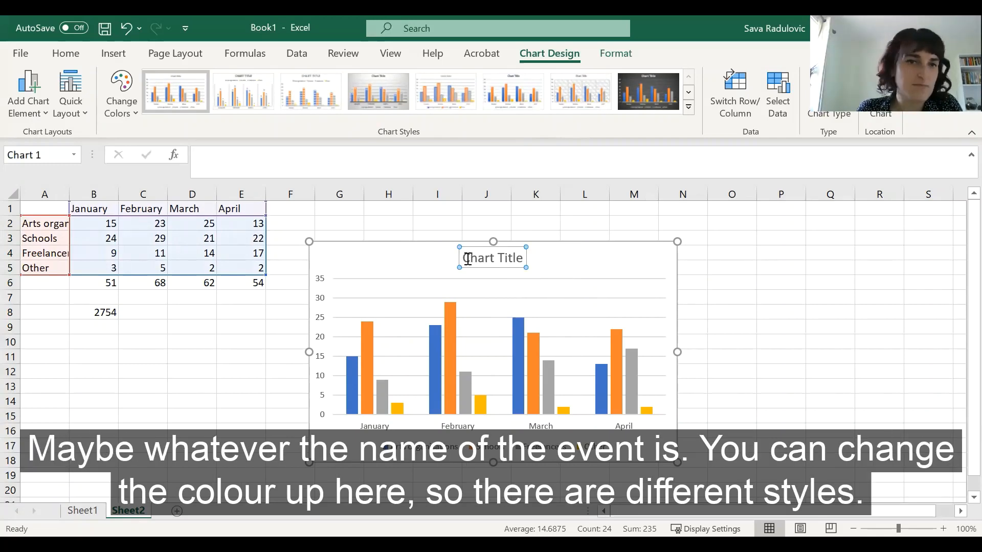
double_click(469, 258)
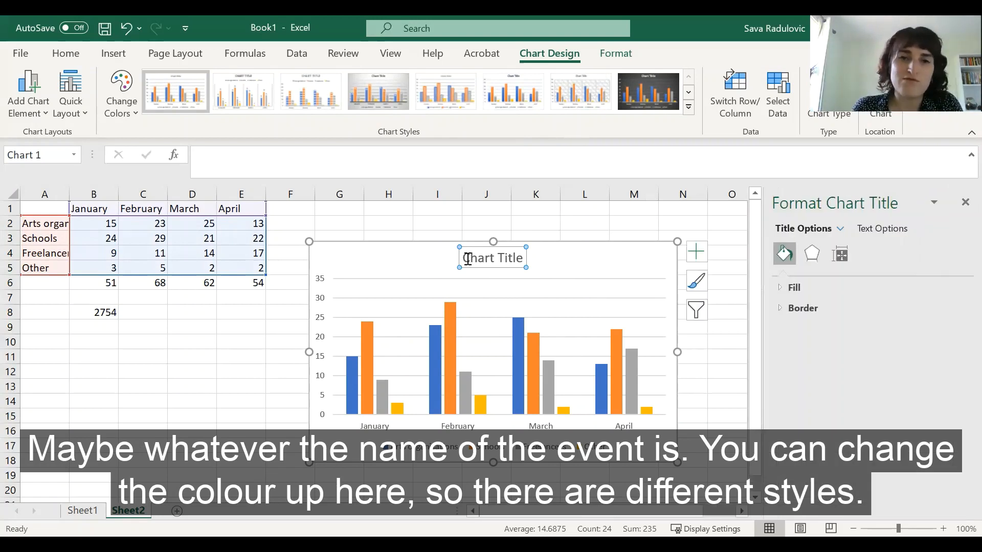
left_click(436, 262)
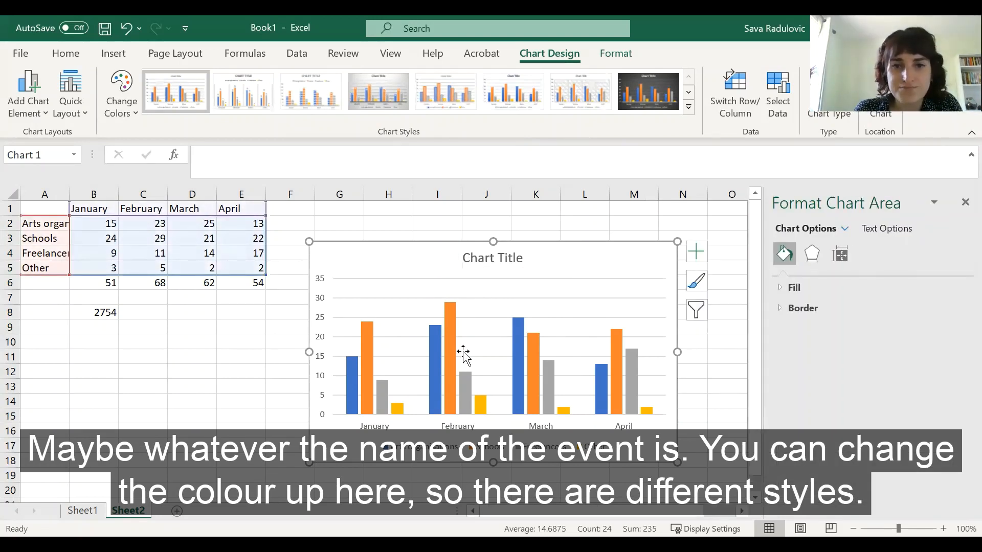
left_click(532, 368)
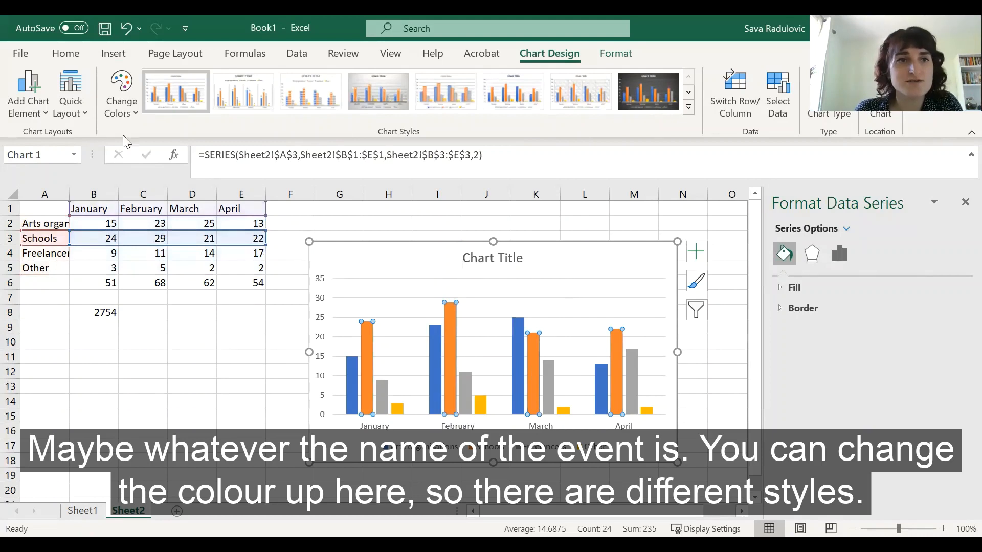
Step: Try the chart colour and style options, applying the style with a patterned plot background and data labels
left_click(122, 115)
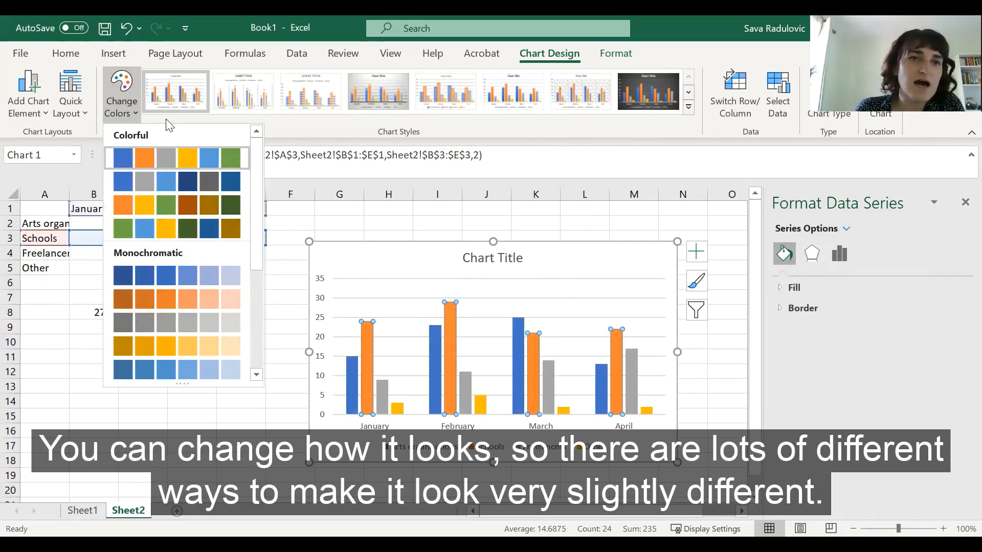
left_click(173, 98)
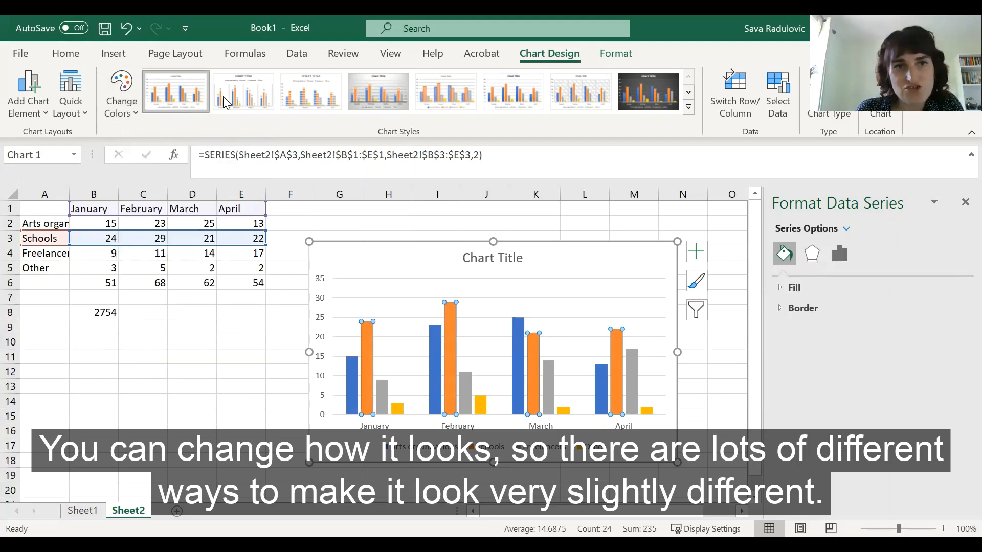
left_click(313, 97)
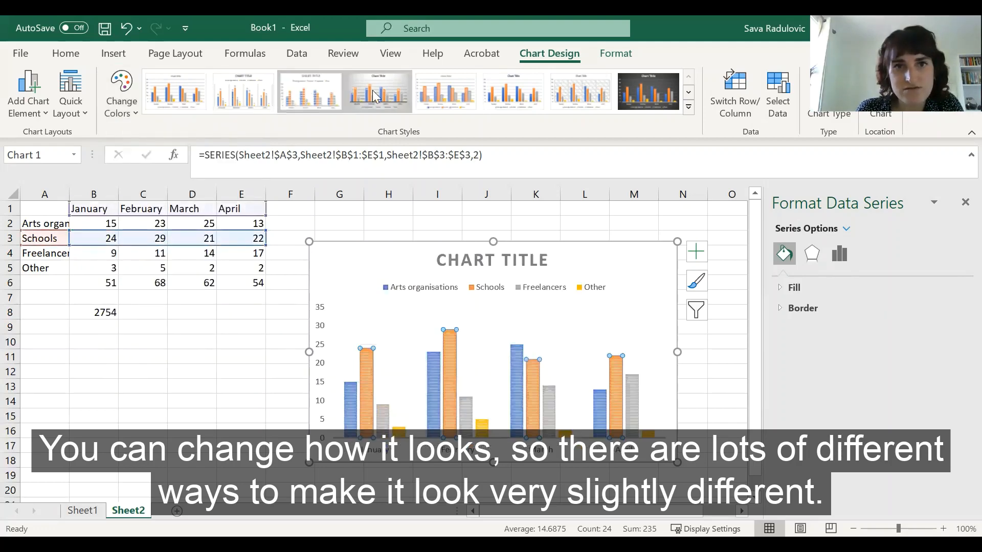
left_click(380, 96)
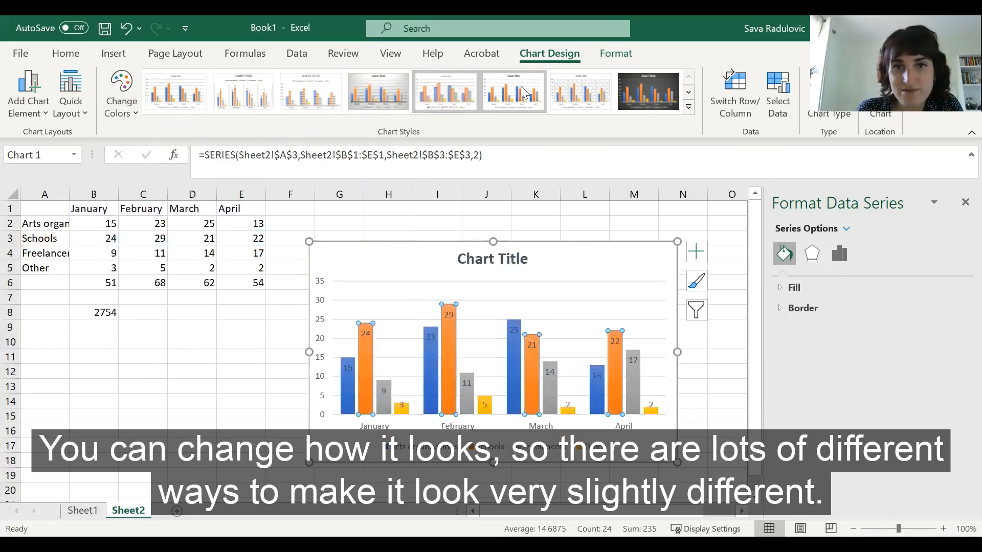
left_click(580, 92)
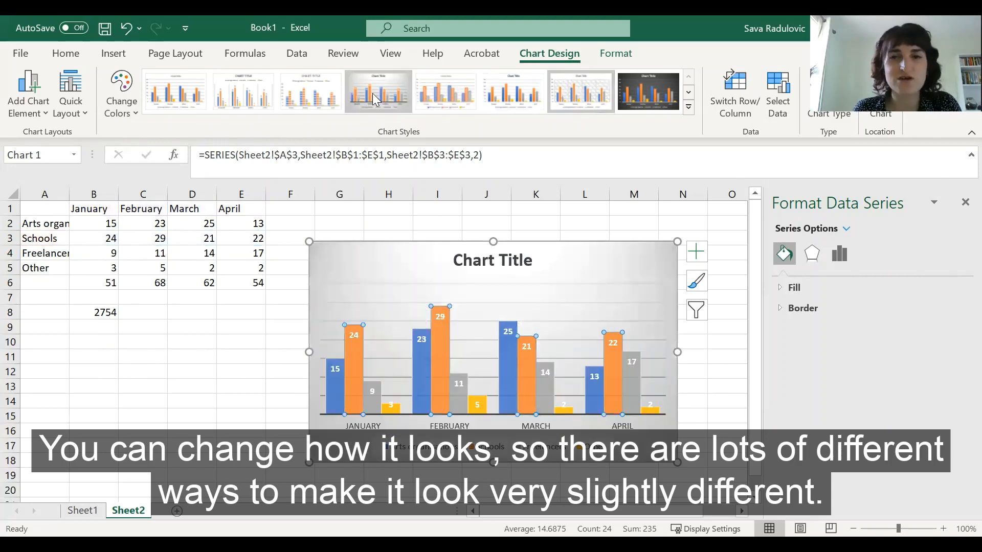
left_click(67, 110)
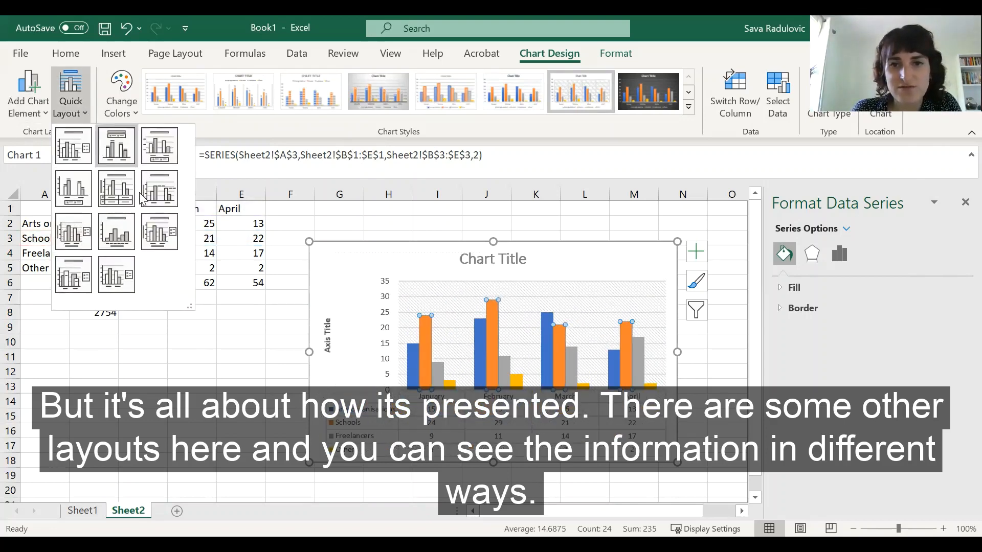
left_click(22, 95)
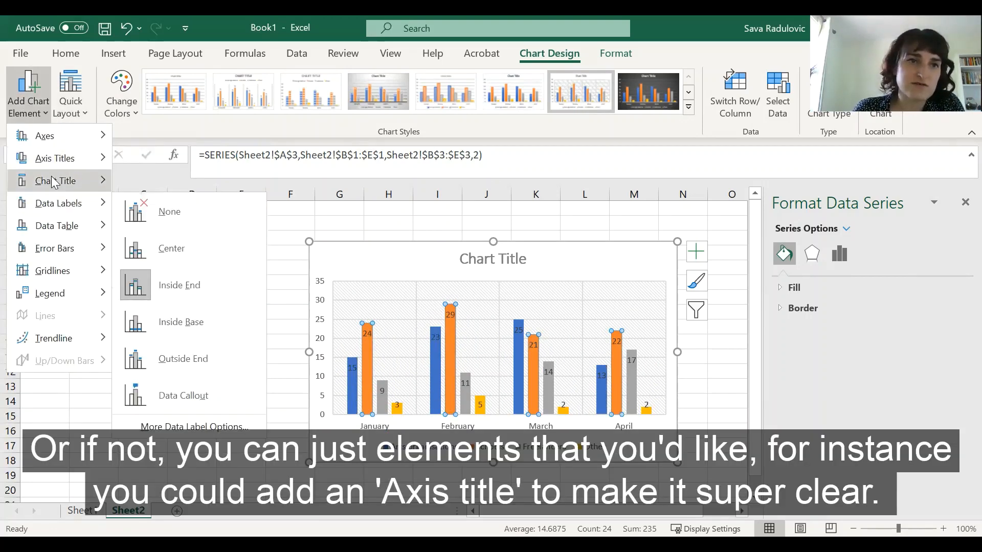
mouse_move(108, 159)
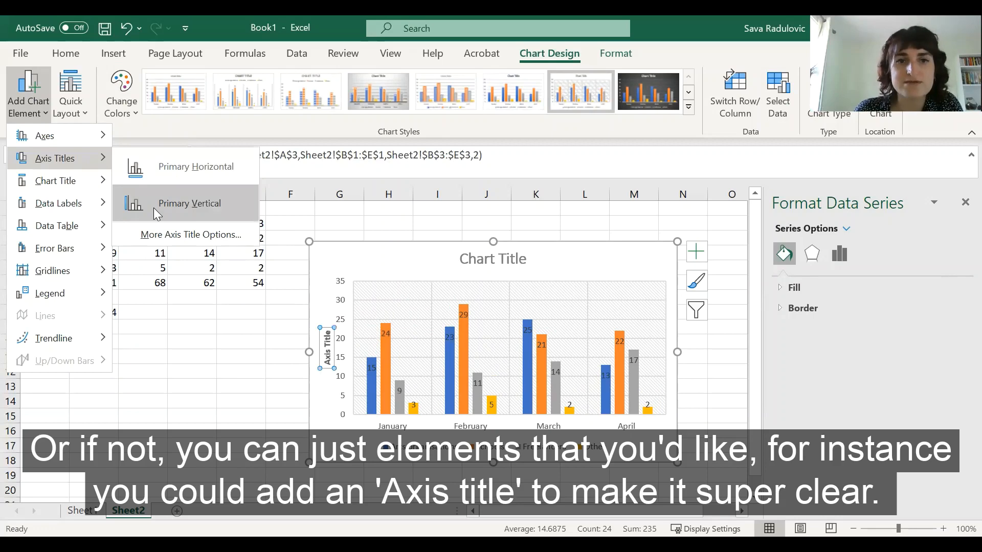
left_click(237, 355)
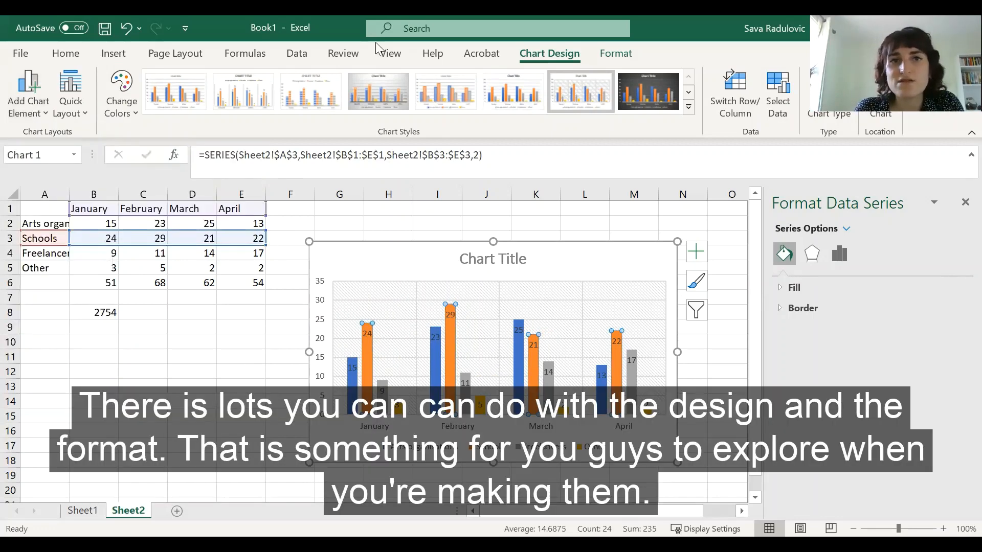
left_click(618, 53)
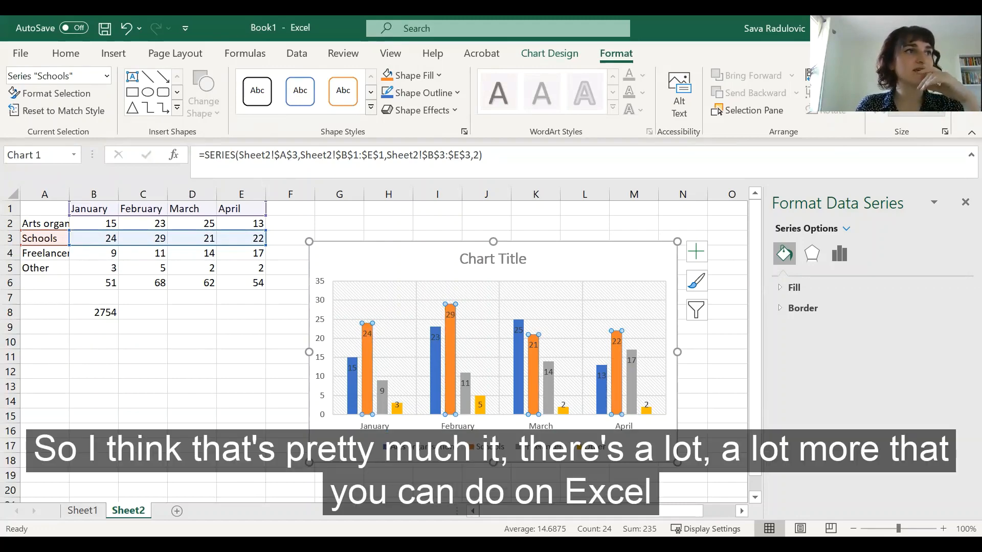
left_click(160, 382)
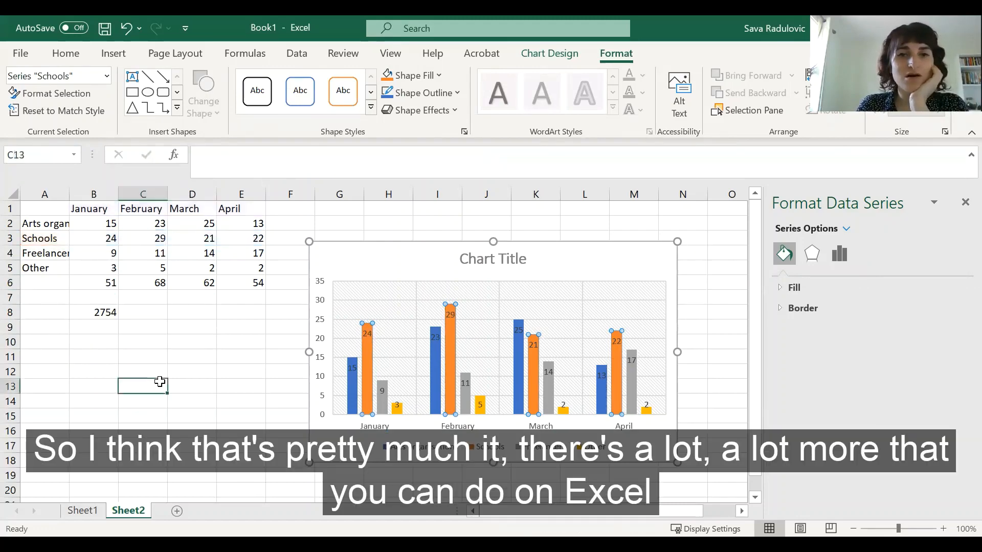